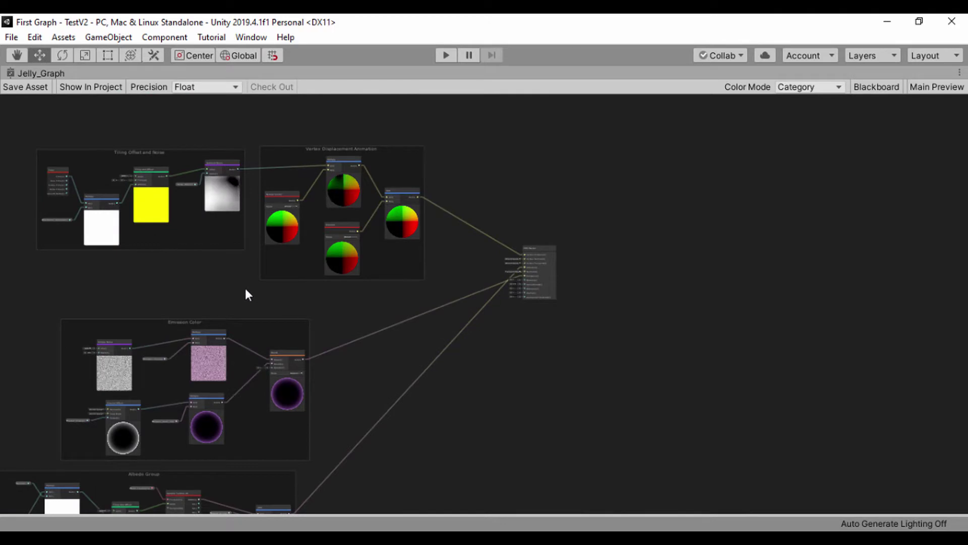
Step: Pan and zoom onto the Time, Tiling And Offset, Gradient Noise and Noise_Scale nodes
{"action": "middle_click_drag", "start_coordinate": [246, 292], "coordinate": [499, 288]}
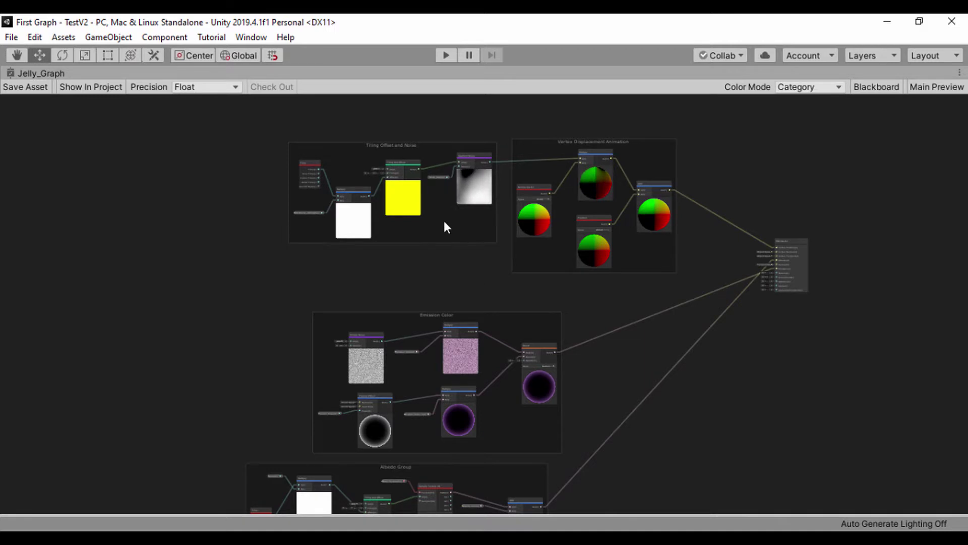
{"action": "scroll", "coordinate": [443, 225], "scroll_direction": "up", "scroll_amount": 5}
{"action": "scroll", "coordinate": [443, 225], "scroll_direction": "down", "scroll_amount": 3}
{"action": "middle_click_drag", "start_coordinate": [460, 270], "coordinate": [462, 298]}
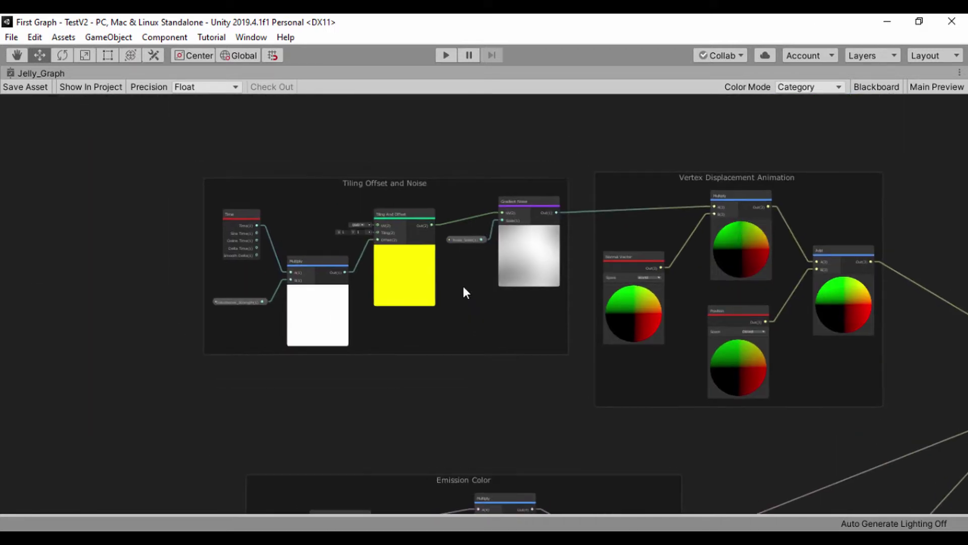
{"action": "scroll", "coordinate": [462, 288], "scroll_direction": "up", "scroll_amount": 3}
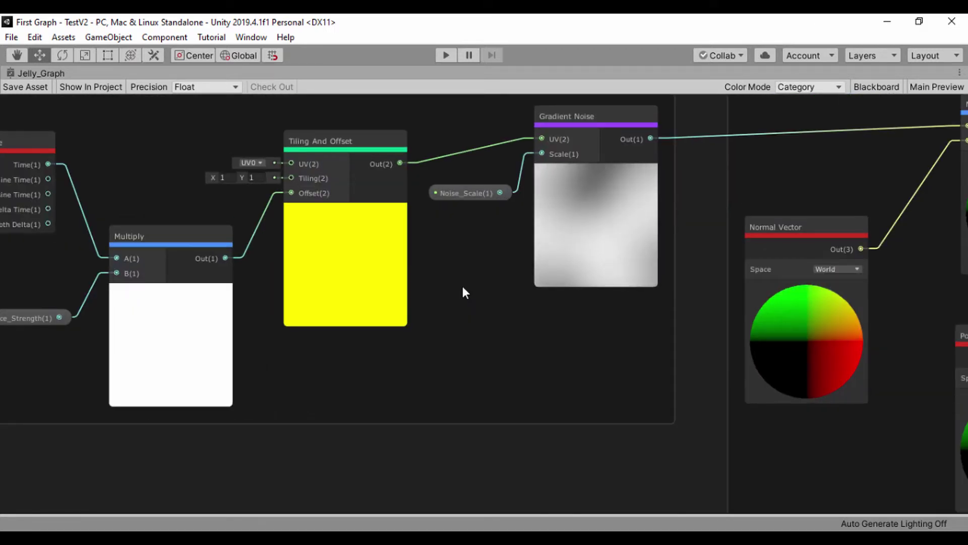
{"action": "middle_click_drag", "start_coordinate": [456, 268], "coordinate": [540, 393]}
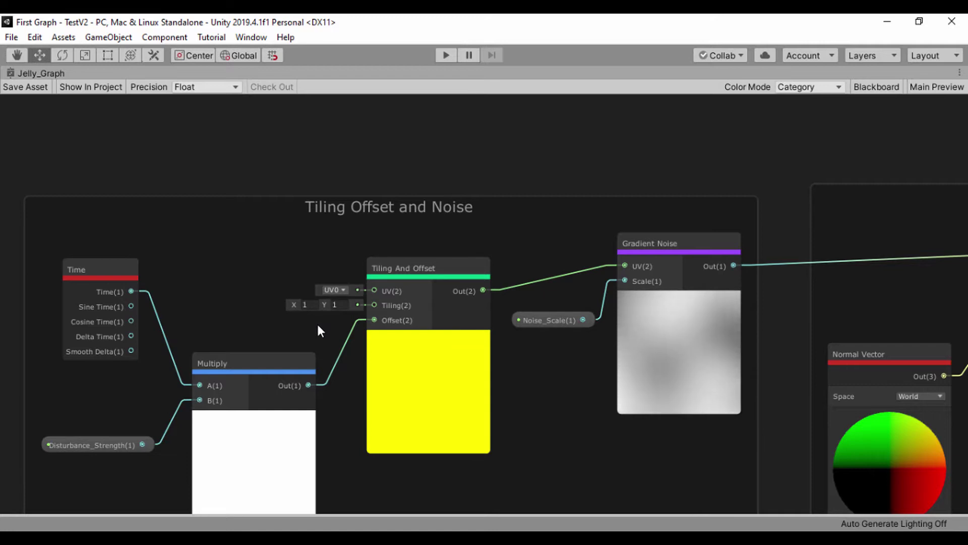
Step: Set Tiling And Offset tiling to X 0 and Y about 5.1 for horizontal noise stripes
{"action": "left_click", "coordinate": [335, 305]}
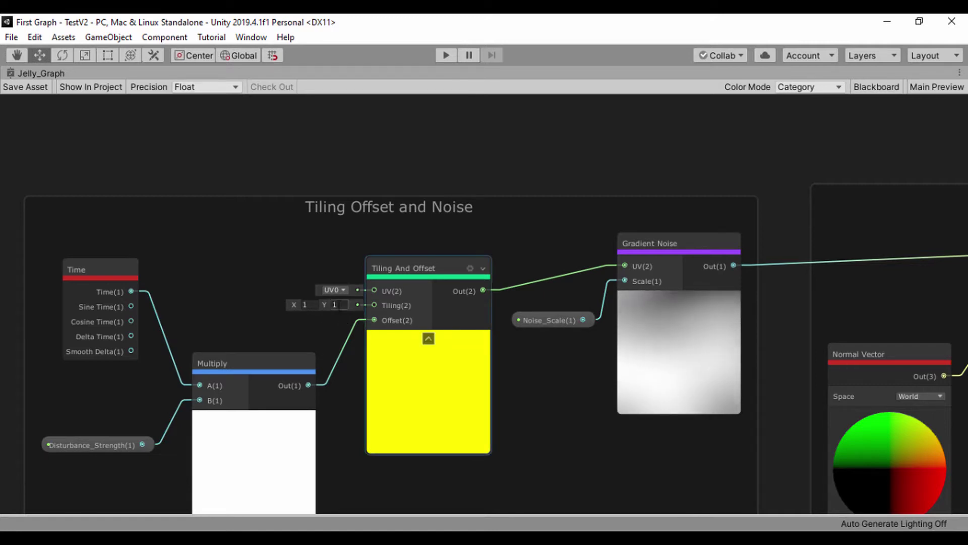
{"action": "type", "text": "4"}
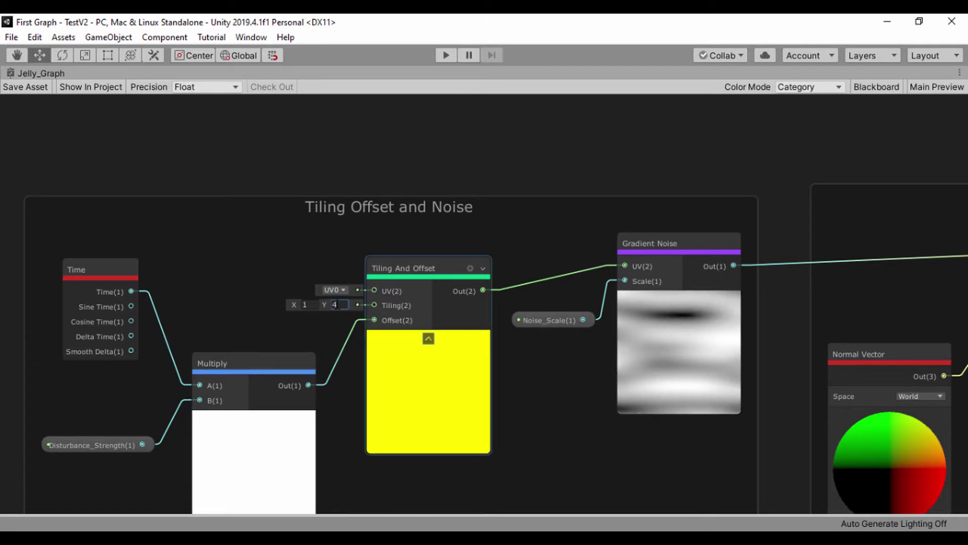
{"action": "left_click", "coordinate": [690, 348]}
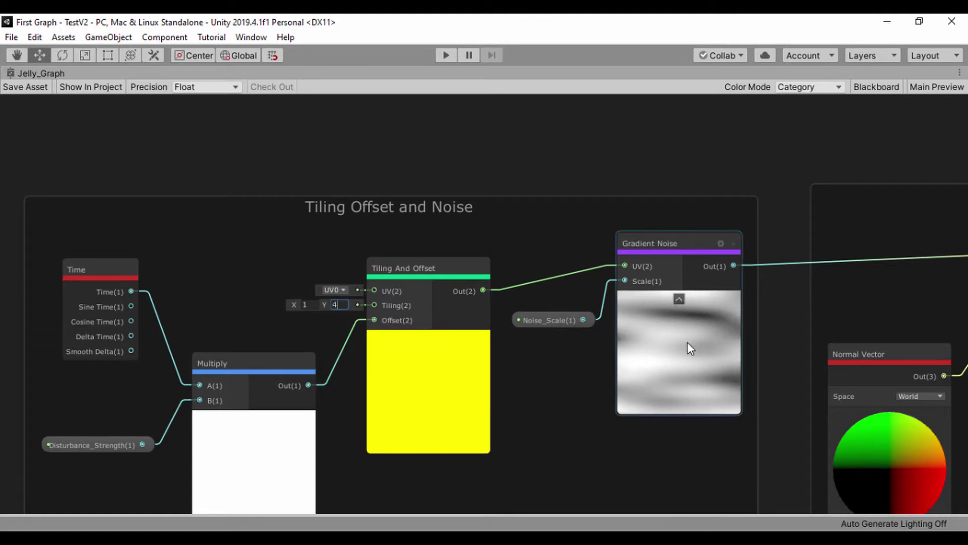
{"action": "left_click", "coordinate": [313, 303]}
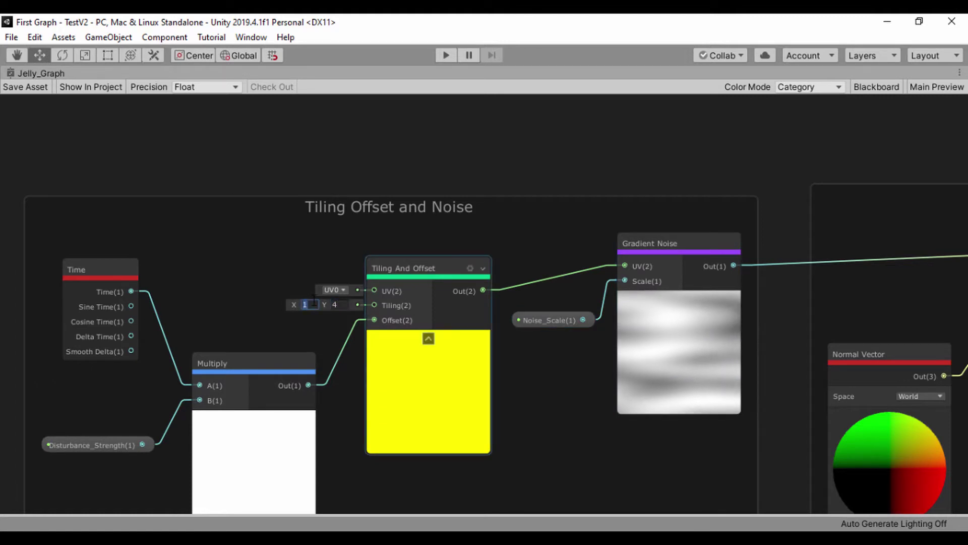
{"action": "type", "text": "0"}
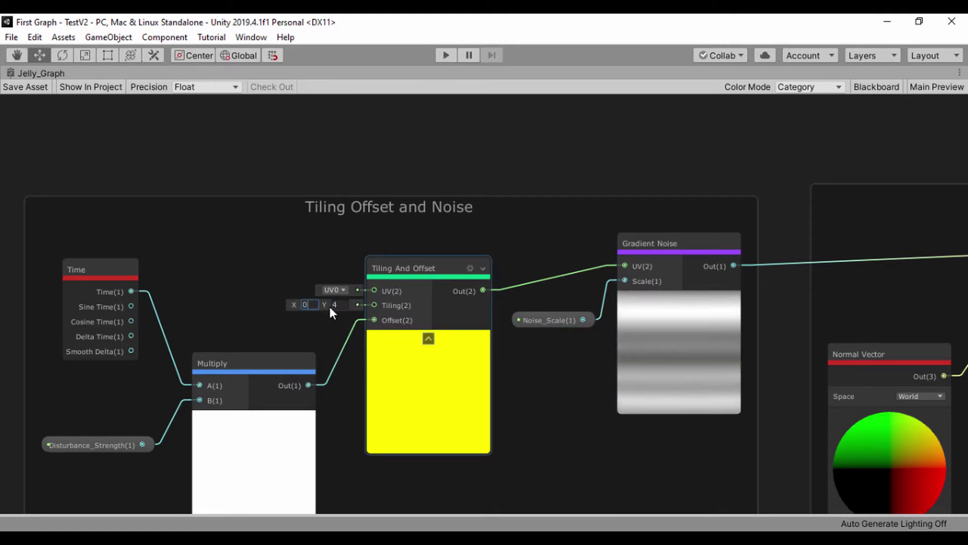
{"action": "mouse_move", "coordinate": [326, 303]}
{"action": "left_mouse_down"}
{"action": "mouse_move", "coordinate": [362, 304]}
{"action": "mouse_move", "coordinate": [343, 306]}
{"action": "left_mouse_up"}
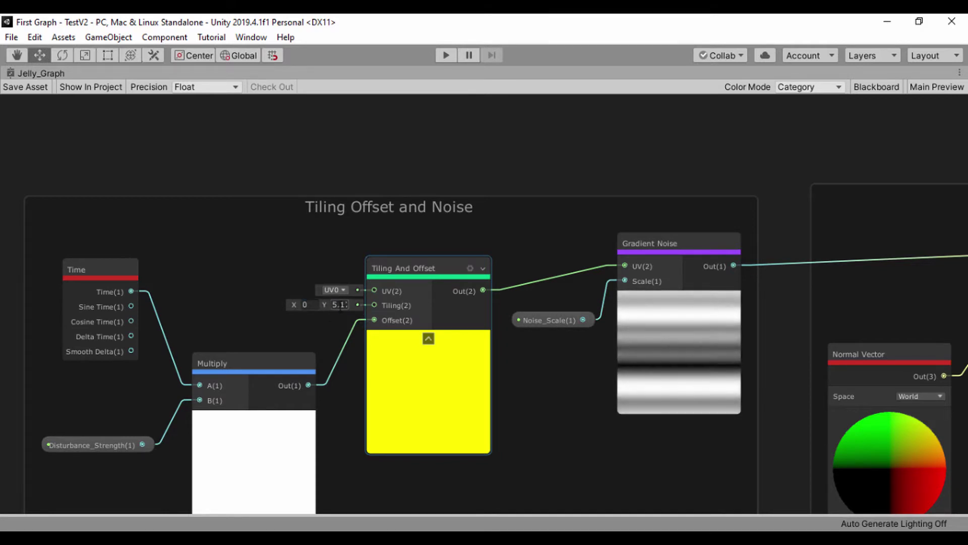
{"action": "left_click", "coordinate": [314, 324]}
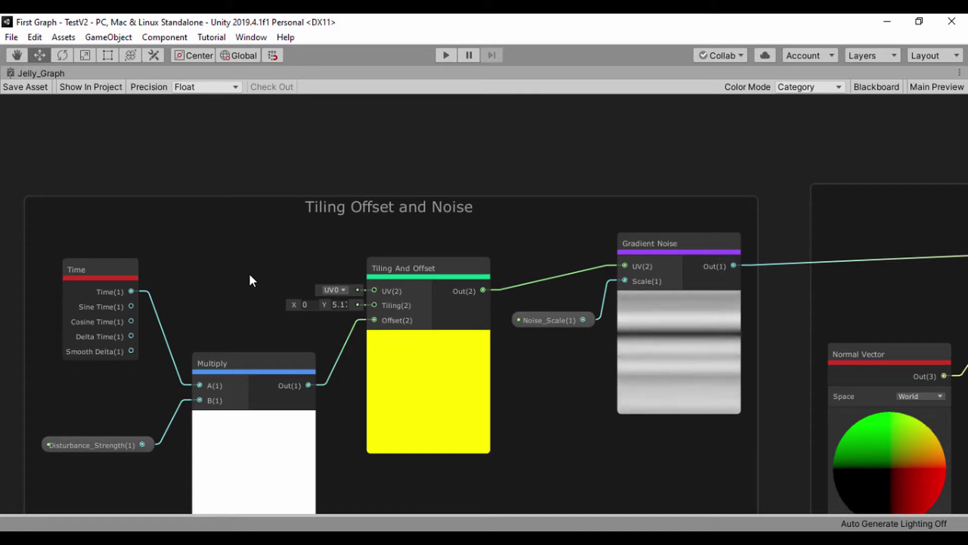
Step: Create a Vector2 property named Noise Value with default Y 6
{"action": "left_click", "coordinate": [875, 87]}
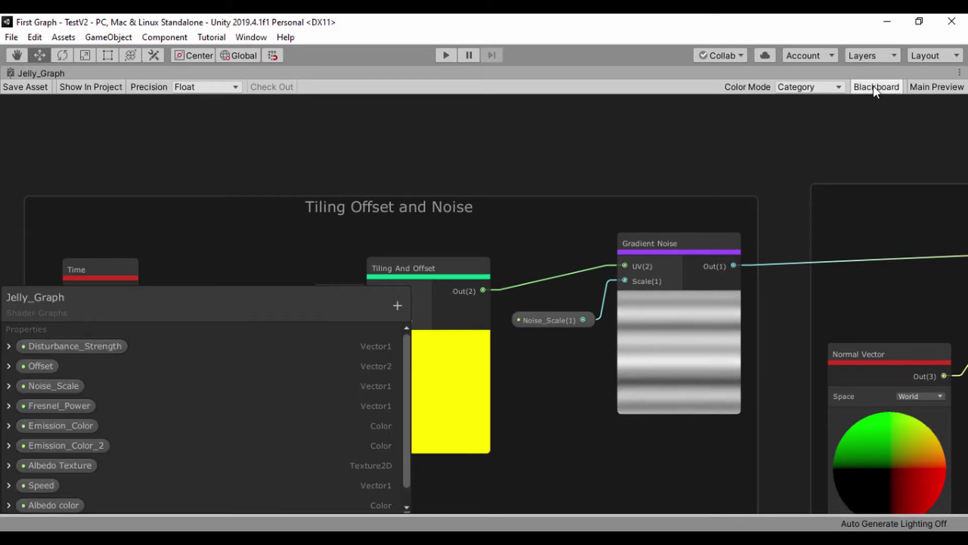
{"action": "left_click", "coordinate": [397, 305]}
{"action": "left_click", "coordinate": [430, 75]}
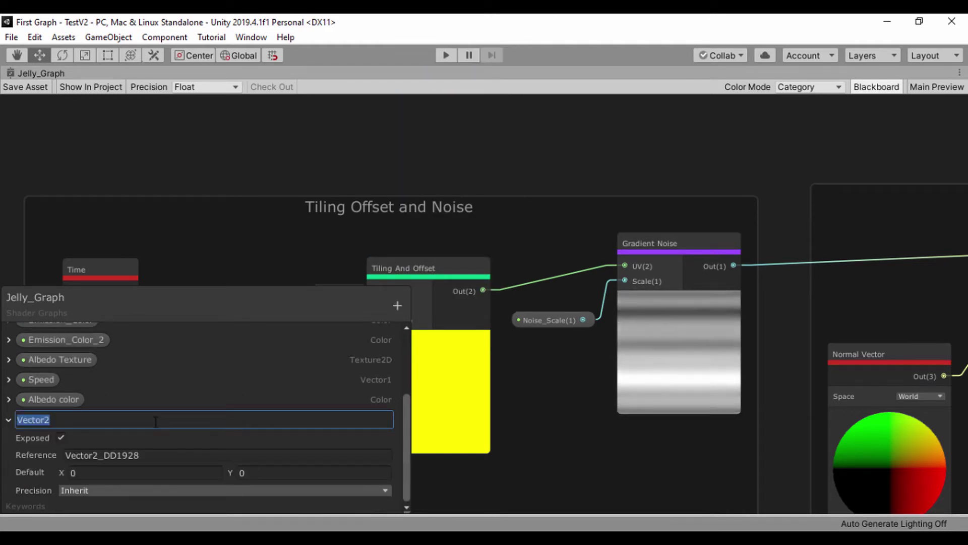
{"action": "type", "text": "Noise Value"}
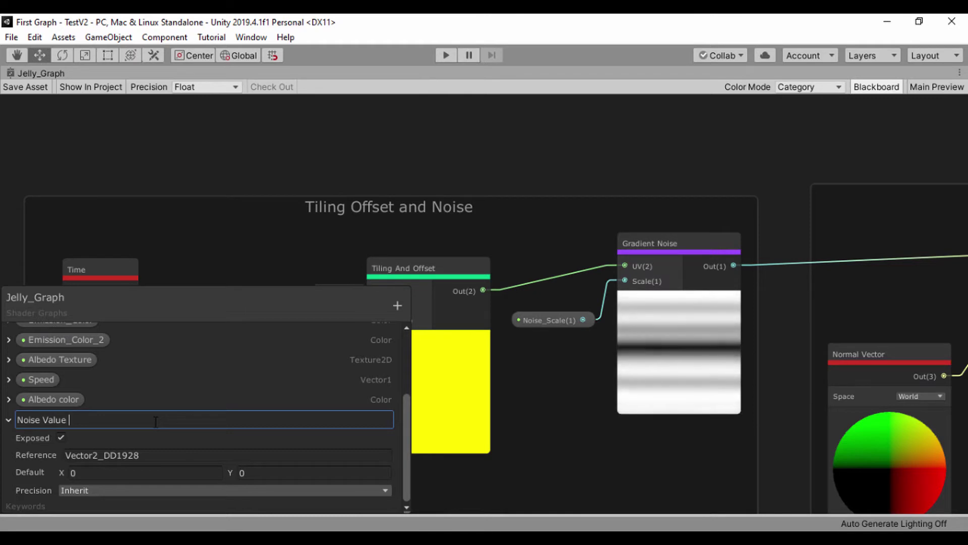
{"action": "left_click", "coordinate": [242, 472]}
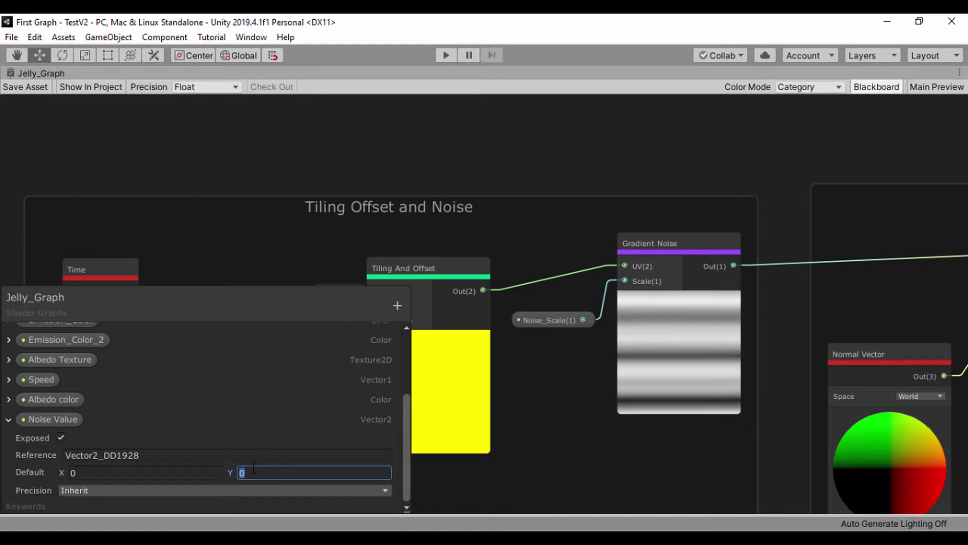
{"action": "type", "text": "6"}
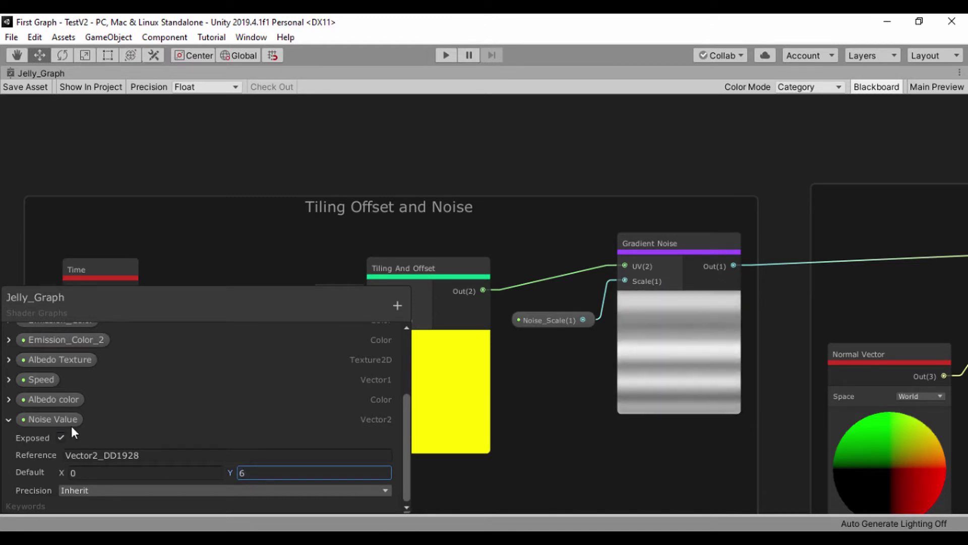
Step: Place the Noise Value property on the graph beside Tiling And Offset
{"action": "left_click_drag", "start_coordinate": [49, 416], "coordinate": [261, 248]}
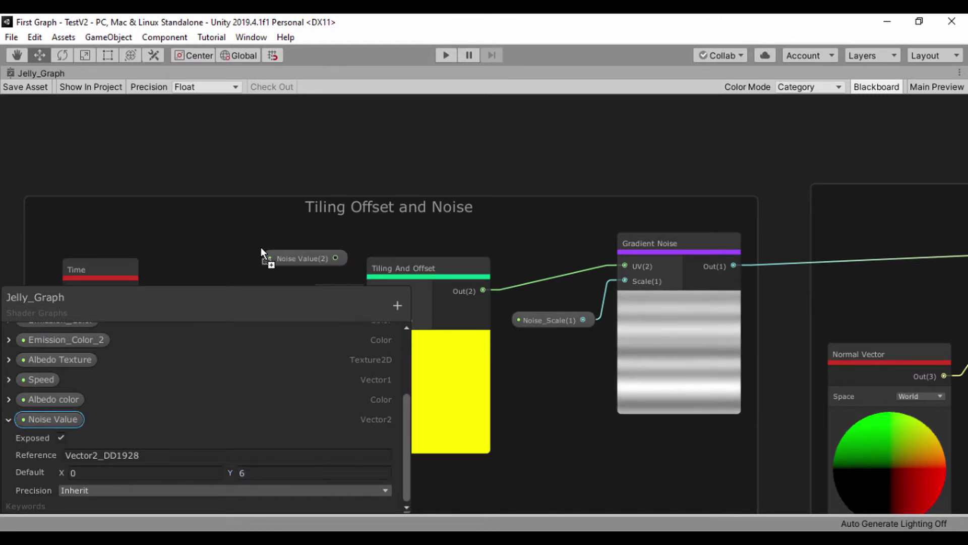
{"action": "left_click", "coordinate": [879, 86]}
{"action": "left_click_drag", "start_coordinate": [296, 249], "coordinate": [375, 306]}
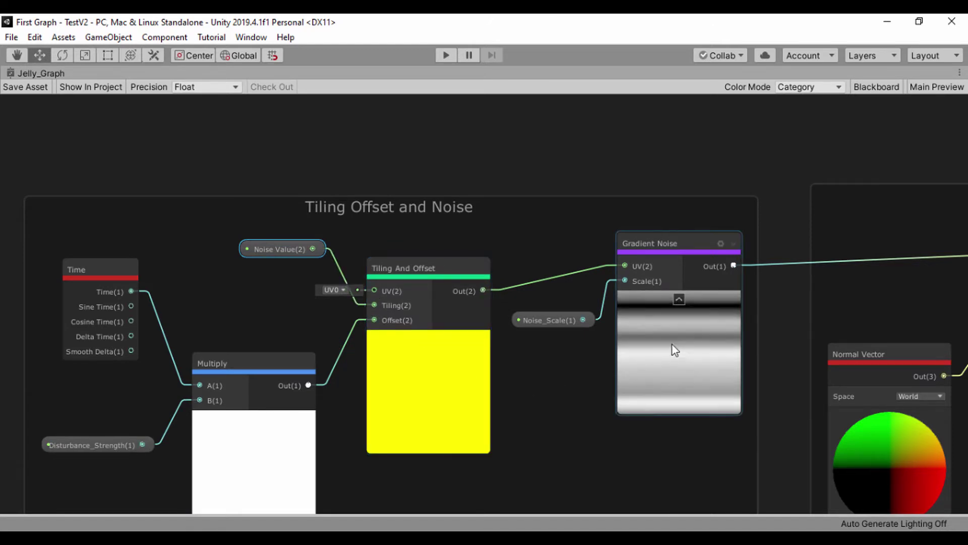
Step: Navigate down to the Emission Color group and scrub the Simple Noise scale to 491
{"action": "scroll", "coordinate": [664, 343], "scroll_direction": "down", "scroll_amount": 3}
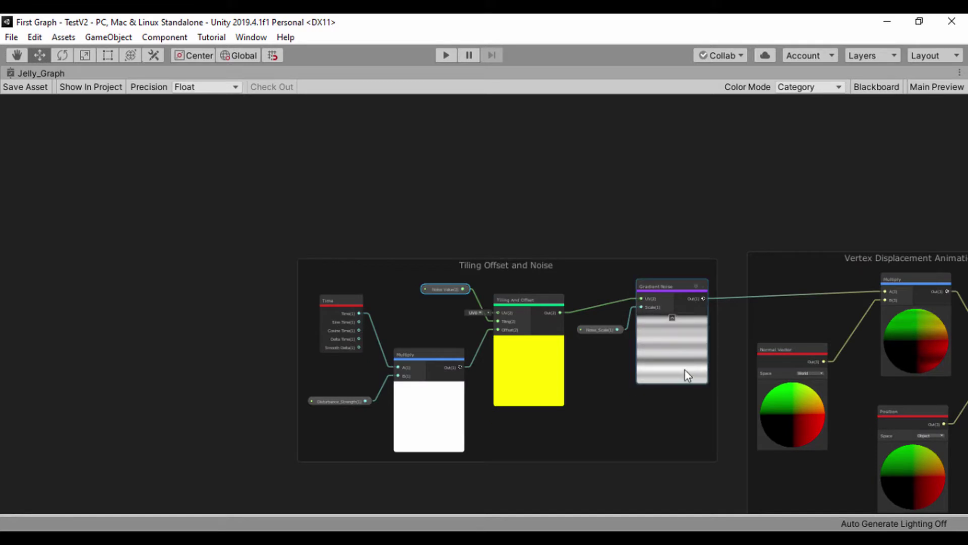
{"action": "middle_click_drag", "start_coordinate": [718, 313], "coordinate": [369, 266]}
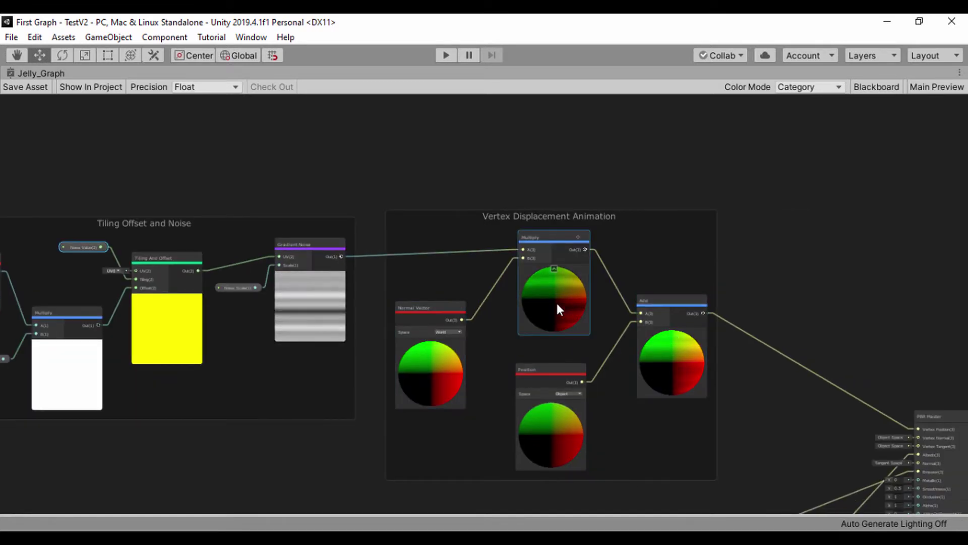
{"action": "scroll", "coordinate": [557, 304], "scroll_direction": "up", "scroll_amount": 3}
{"action": "scroll", "coordinate": [480, 299], "scroll_direction": "down", "scroll_amount": 4}
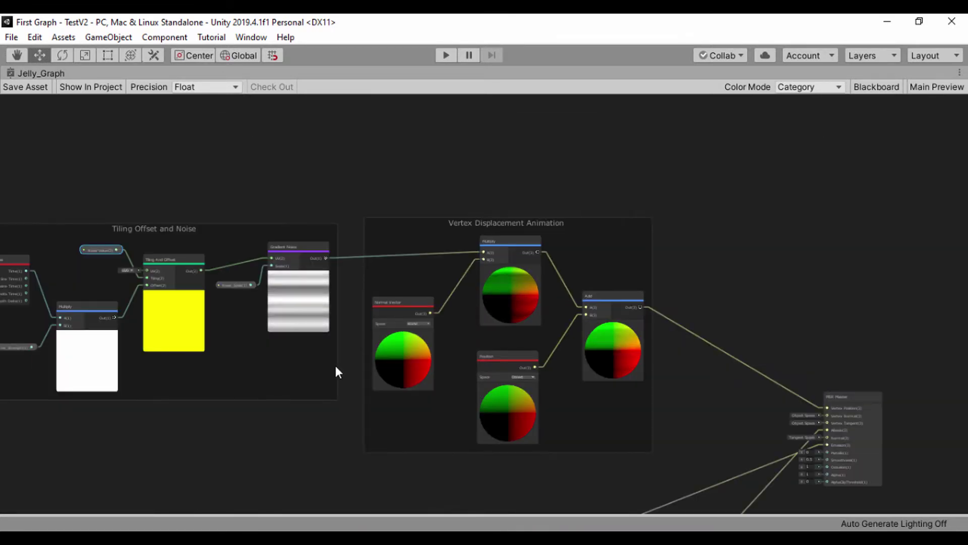
{"action": "middle_click_drag", "start_coordinate": [336, 372], "coordinate": [428, 340]}
{"action": "scroll", "coordinate": [292, 411], "scroll_direction": "down", "scroll_amount": 2}
{"action": "middle_click_drag", "start_coordinate": [276, 502], "coordinate": [374, 318]}
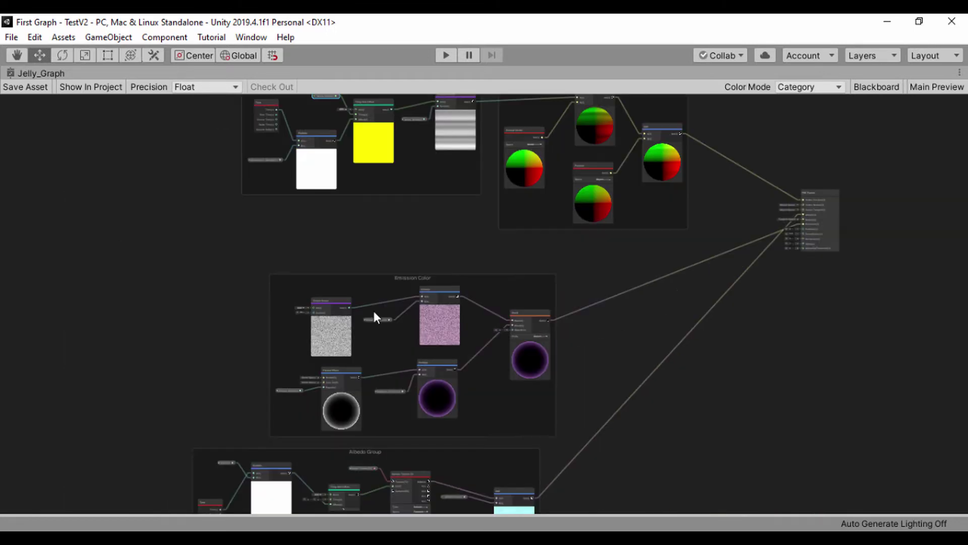
{"action": "scroll", "coordinate": [374, 318], "scroll_direction": "up", "scroll_amount": 5}
{"action": "middle_click_drag", "start_coordinate": [363, 389], "coordinate": [422, 384]}
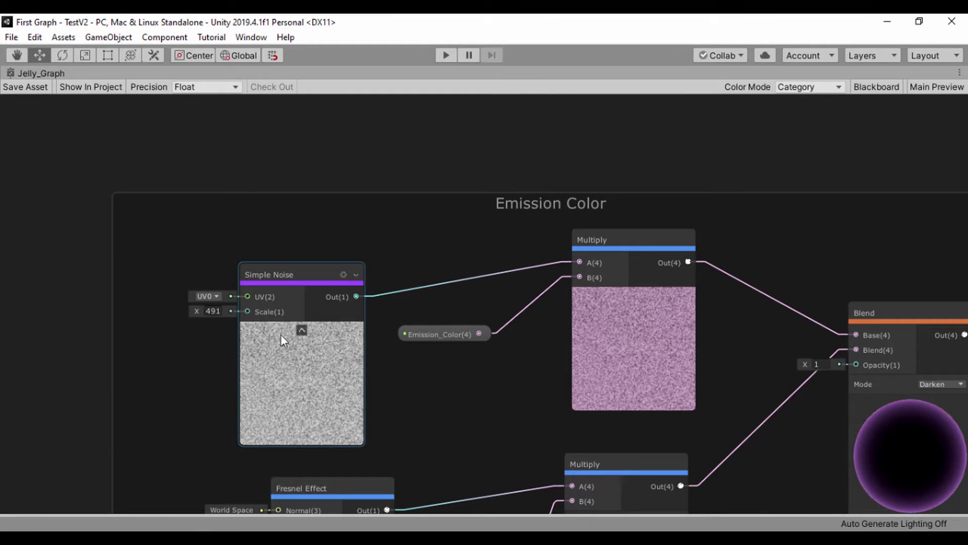
{"action": "mouse_move", "coordinate": [194, 311]}
{"action": "left_mouse_down"}
{"action": "mouse_move", "coordinate": [141, 306]}
{"action": "mouse_move", "coordinate": [231, 323]}
{"action": "mouse_move", "coordinate": [195, 318]}
{"action": "left_mouse_up"}
{"action": "scroll", "coordinate": [187, 310], "scroll_direction": "up", "scroll_amount": 1}
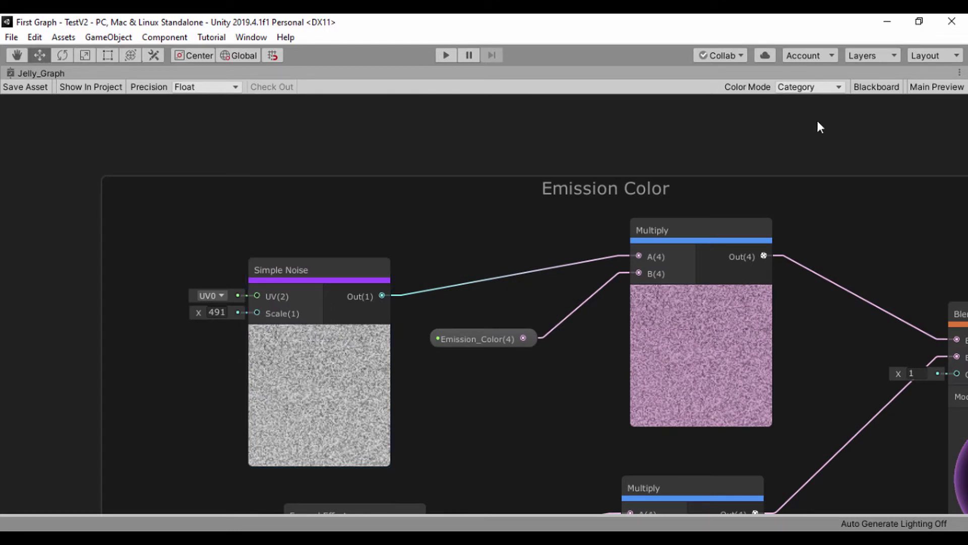
Step: Create a new Vector1 property named Emission Color Noise
{"action": "left_click", "coordinate": [878, 88]}
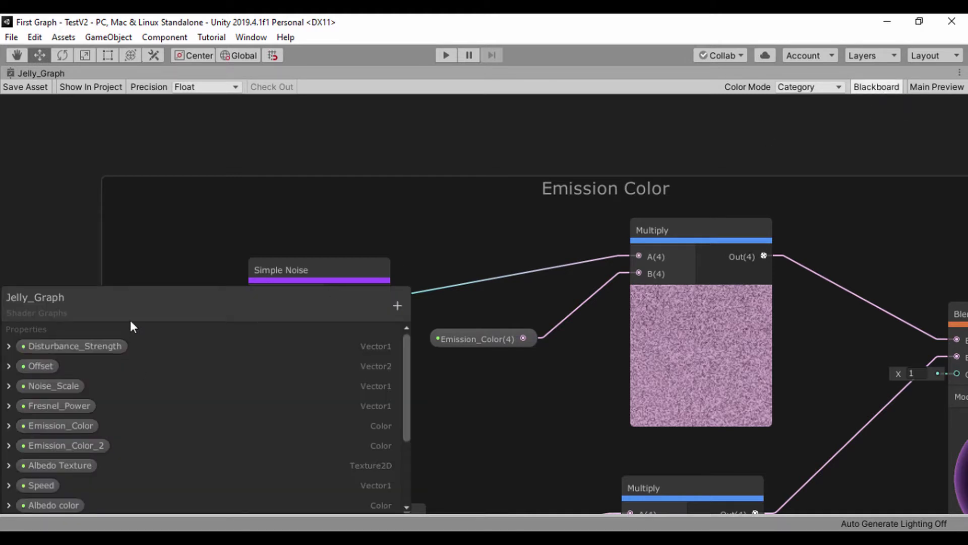
{"action": "left_click", "coordinate": [398, 305]}
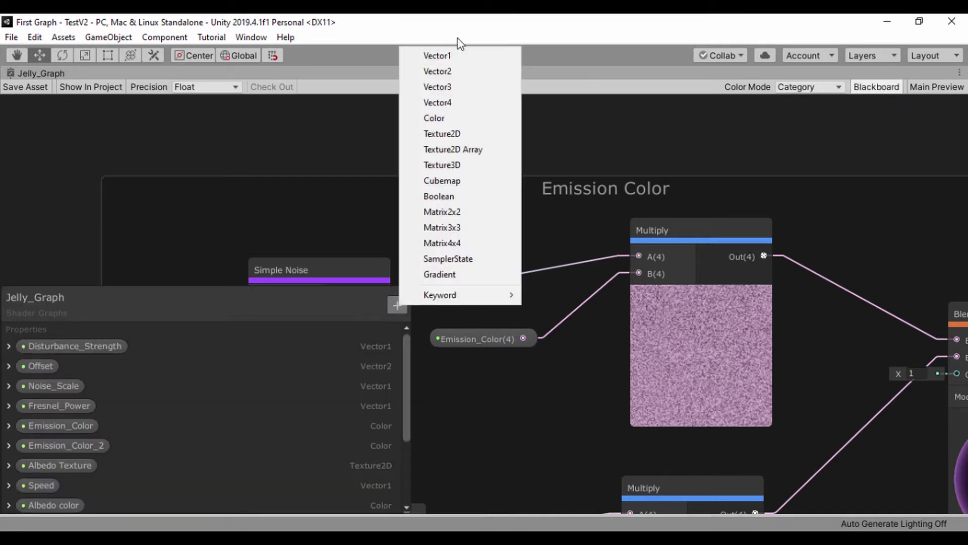
{"action": "left_click", "coordinate": [449, 57]}
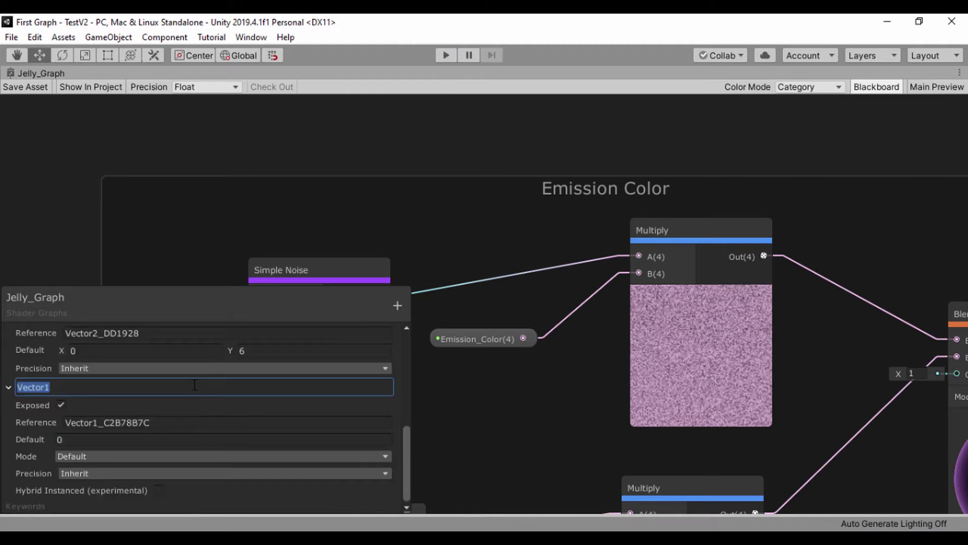
{"action": "type", "text": "Emission Color Noise"}
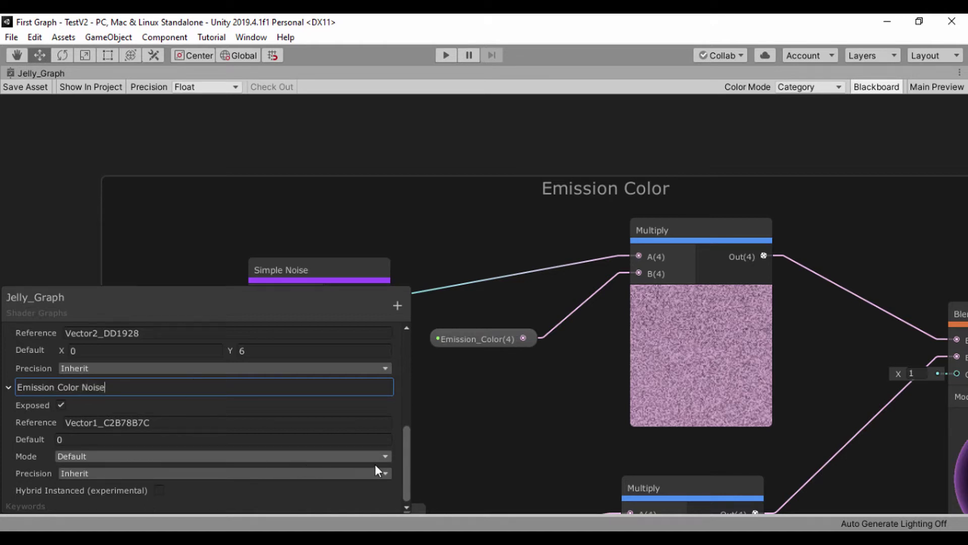
{"action": "key", "text": "Return"}
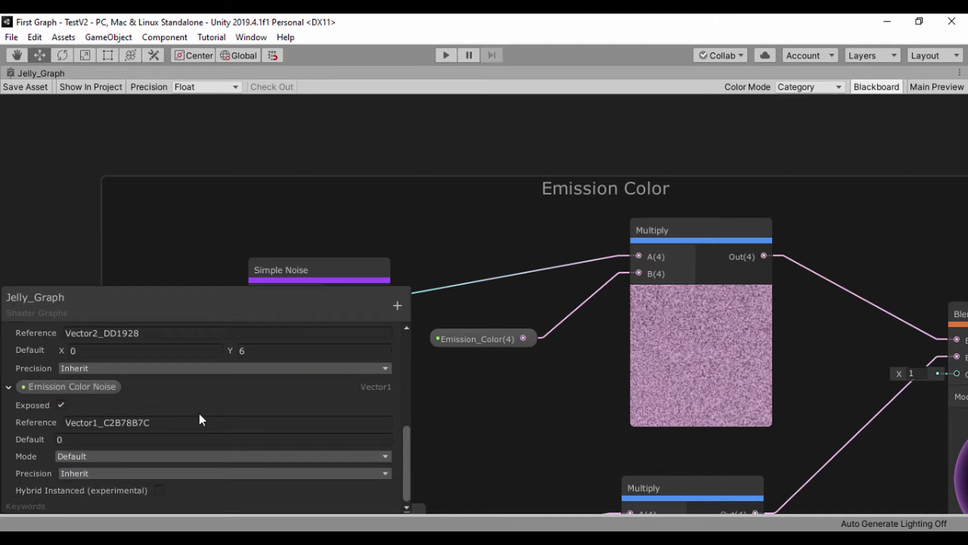
Step: Make Emission Color Noise a slider with Max 200 and place it on the graph
{"action": "left_click", "coordinate": [151, 457]}
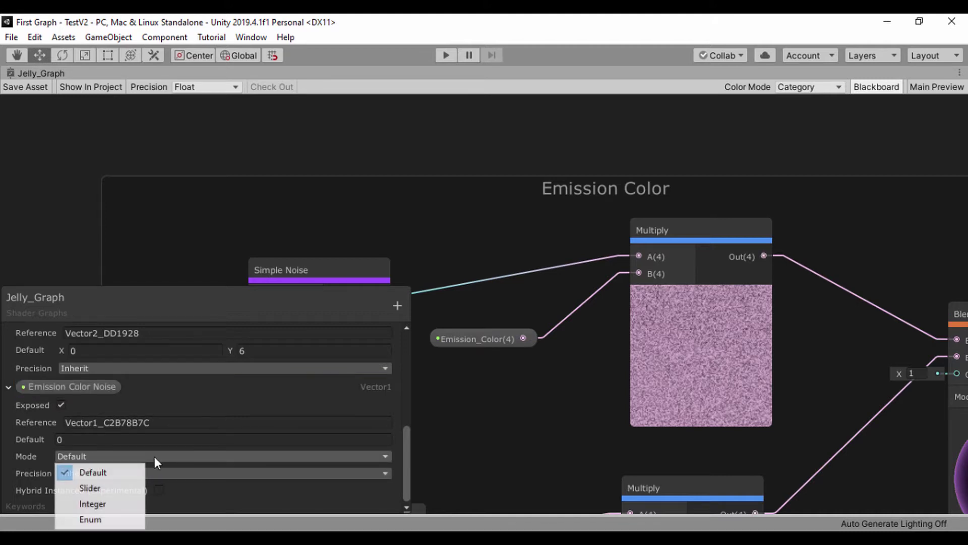
{"action": "left_click", "coordinate": [98, 488]}
{"action": "left_click", "coordinate": [75, 472]}
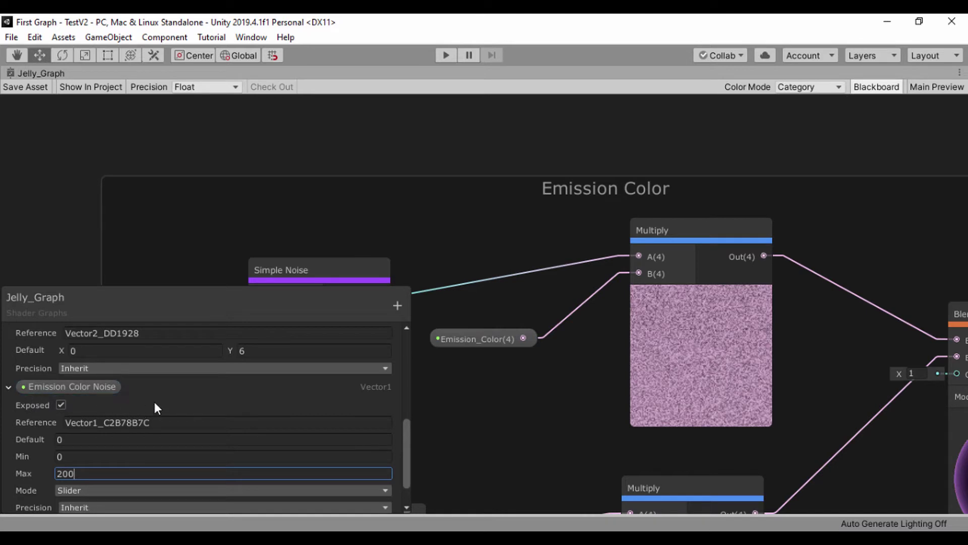
{"action": "left_click", "coordinate": [109, 401]}
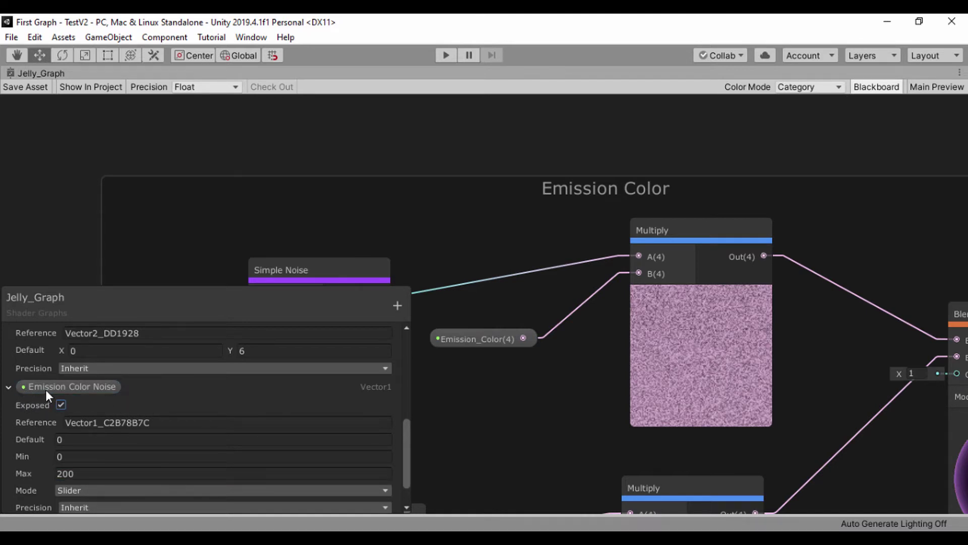
{"action": "left_click_drag", "start_coordinate": [45, 390], "coordinate": [159, 246]}
Step: Wire Emission Color Noise into Simple Noise's Scale and position it below Simple Noise
{"action": "left_click", "coordinate": [875, 87]}
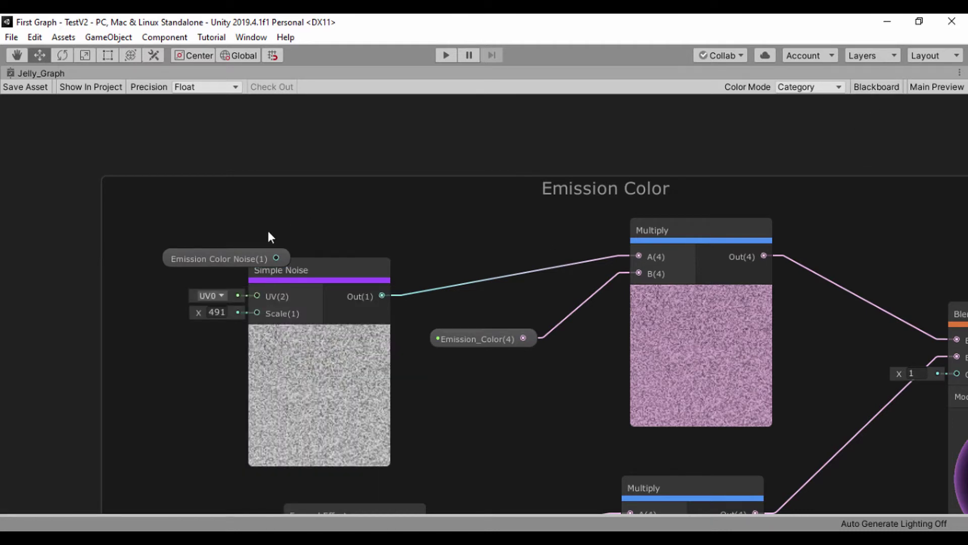
{"action": "left_click_drag", "start_coordinate": [243, 256], "coordinate": [254, 313]}
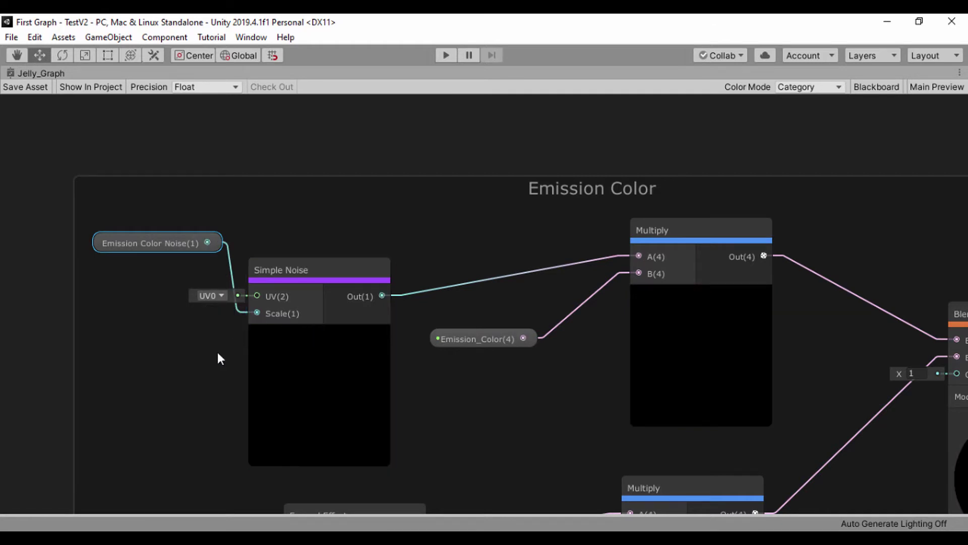
{"action": "left_click_drag", "start_coordinate": [158, 245], "coordinate": [168, 356]}
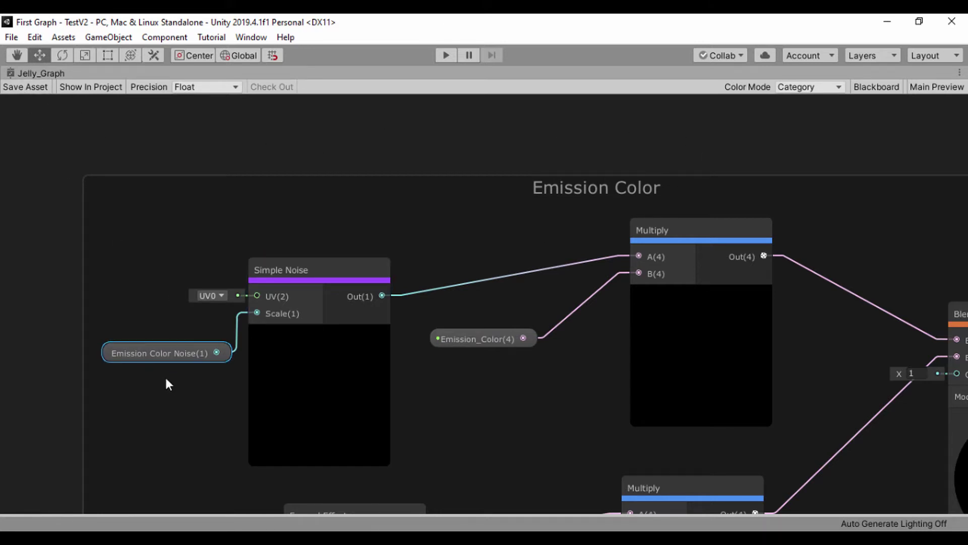
Step: Keep Emission Color Noise as a slider and set its Min to 56, restoring the noise previews
{"action": "left_click", "coordinate": [886, 86]}
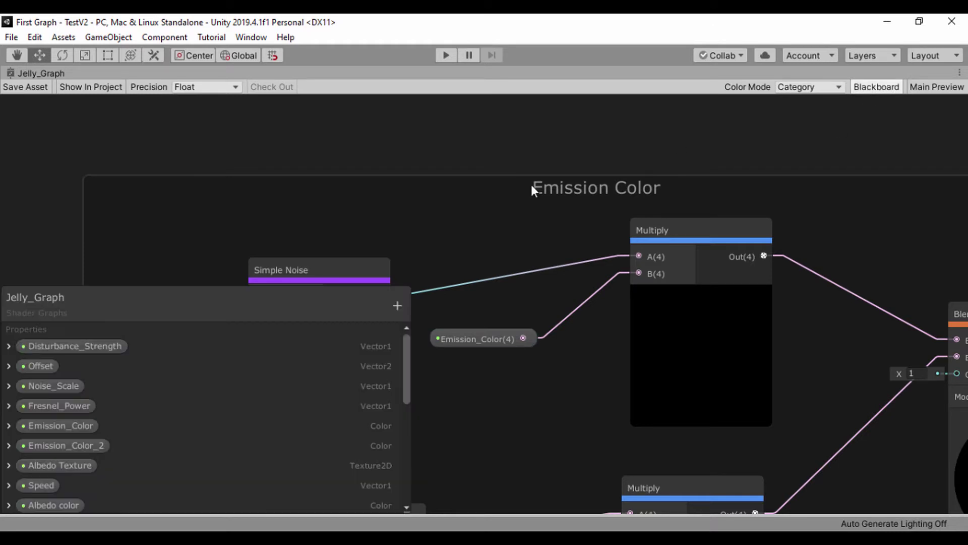
{"action": "left_click_drag", "start_coordinate": [147, 312], "coordinate": [500, 177]}
{"action": "left_click", "coordinate": [186, 352]}
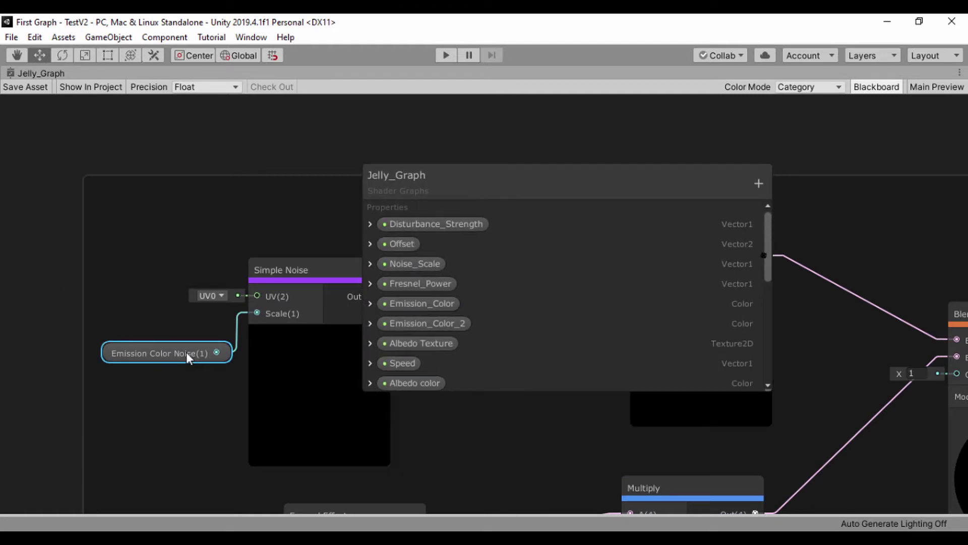
{"action": "scroll", "coordinate": [508, 323], "scroll_direction": "down", "scroll_amount": 5}
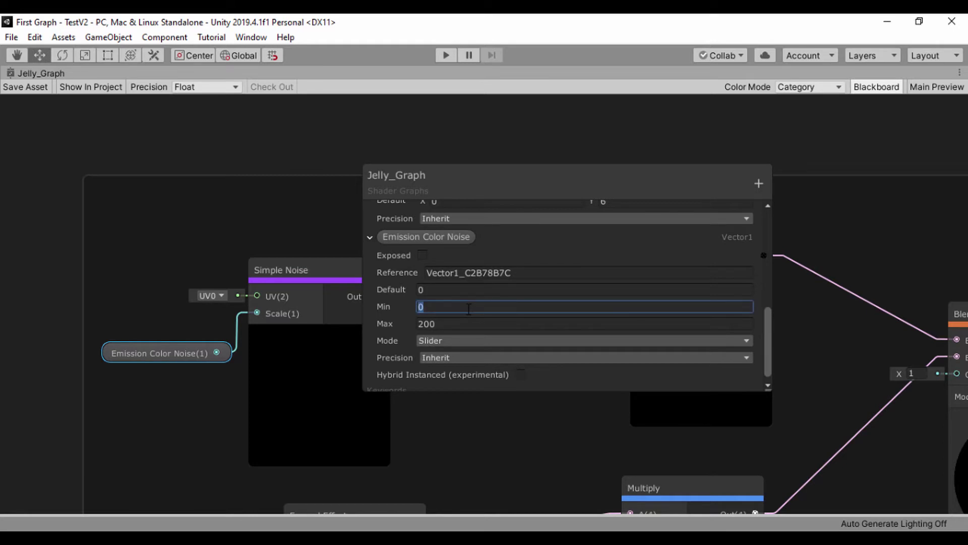
{"action": "left_click", "coordinate": [500, 342]}
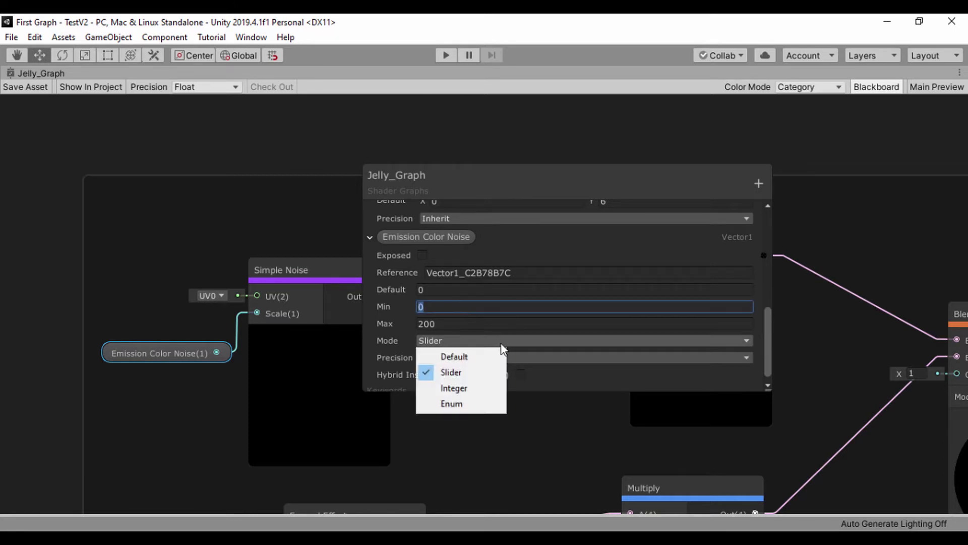
{"action": "left_click", "coordinate": [469, 372]}
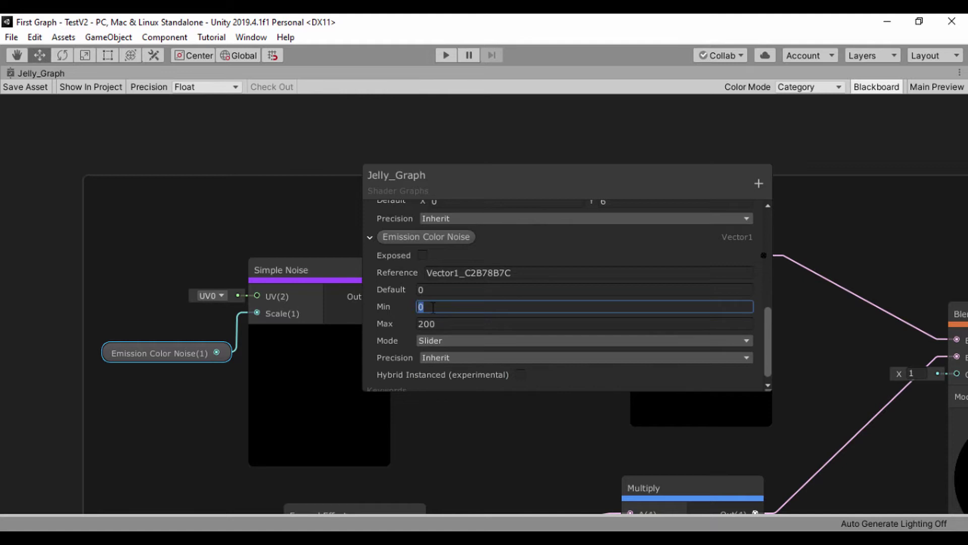
{"action": "type", "text": "56"}
{"action": "key", "text": "Return"}
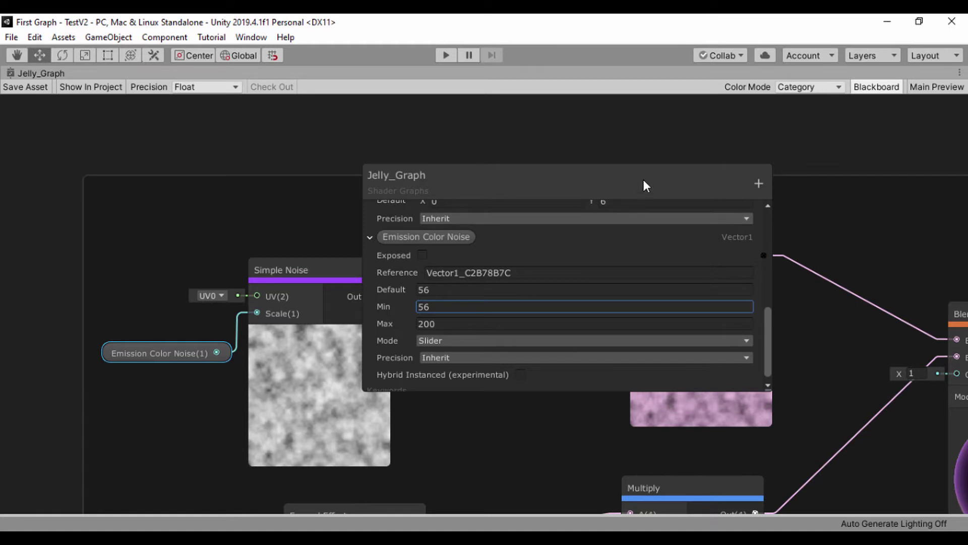
{"action": "left_click", "coordinate": [475, 230]}
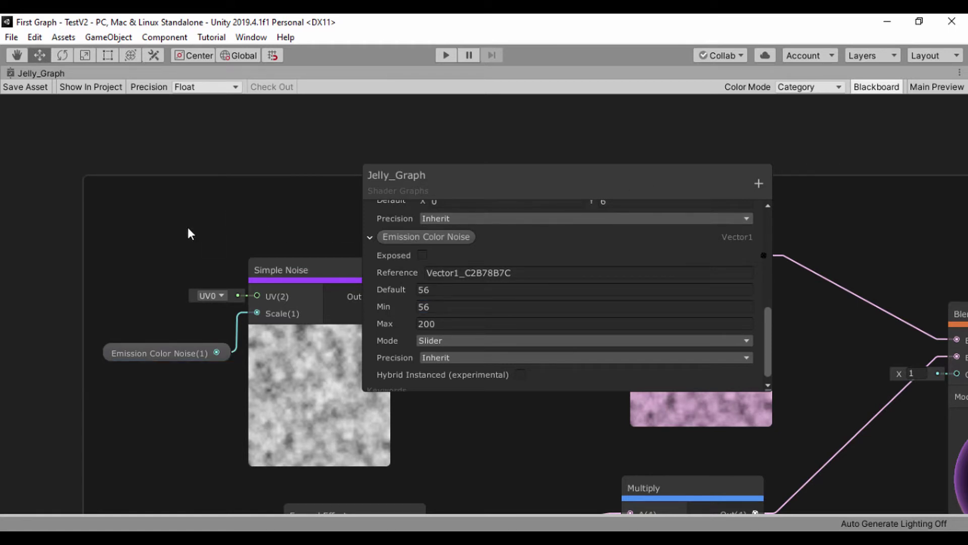
{"action": "left_click", "coordinate": [291, 368]}
Step: Frame the Albedo Group, move Multiply lower and place the Speed node below Time
{"action": "scroll", "coordinate": [289, 352], "scroll_direction": "down", "scroll_amount": 5}
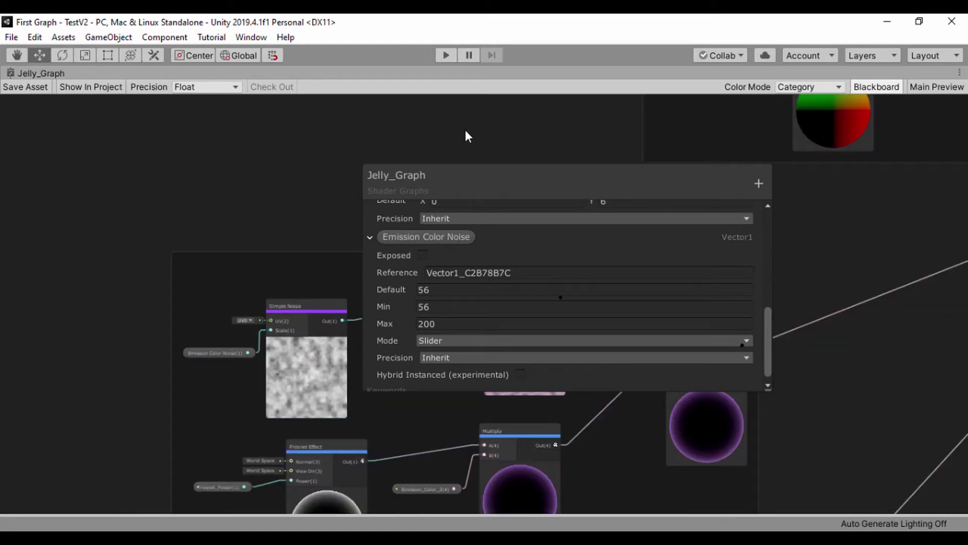
{"action": "left_click", "coordinate": [879, 87]}
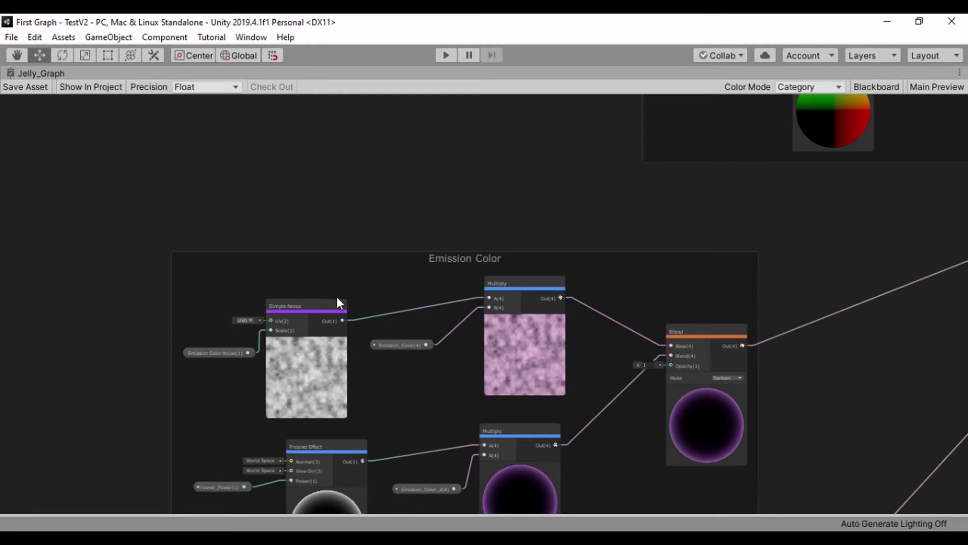
{"action": "scroll", "coordinate": [361, 275], "scroll_direction": "down", "scroll_amount": 3}
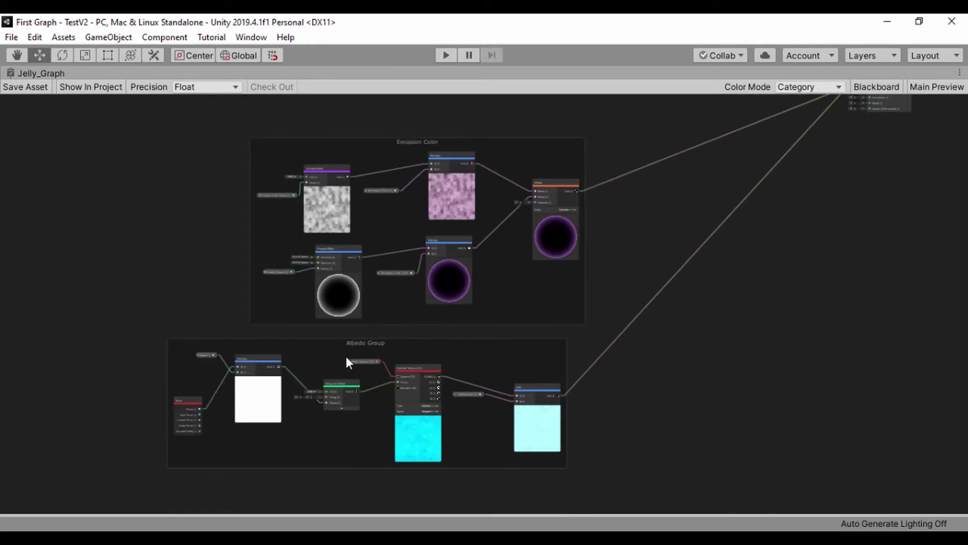
{"action": "scroll", "coordinate": [334, 362], "scroll_direction": "up", "scroll_amount": 5}
{"action": "middle_click_drag", "start_coordinate": [297, 356], "coordinate": [398, 317]}
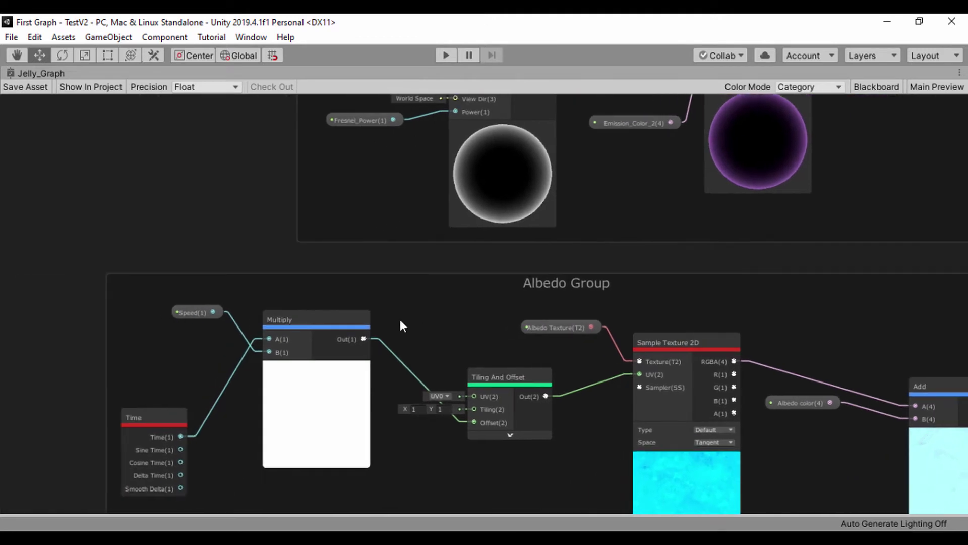
{"action": "left_click", "coordinate": [304, 309]}
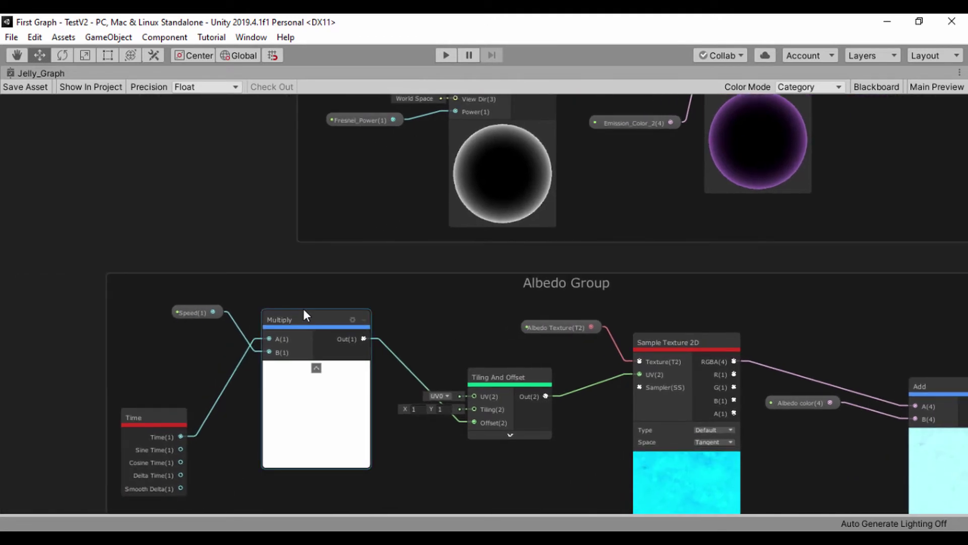
{"action": "left_click", "coordinate": [415, 314]}
{"action": "key", "text": "f"}
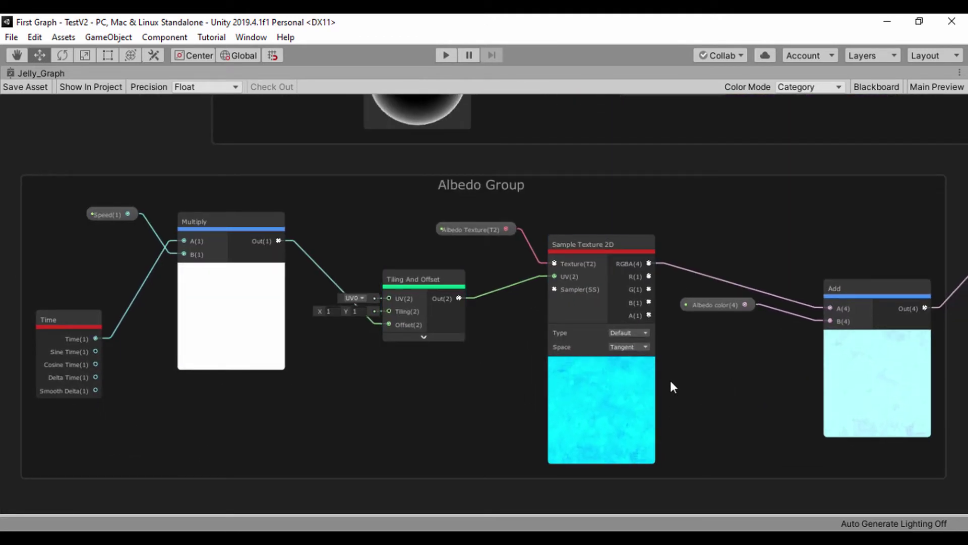
{"action": "left_click_drag", "start_coordinate": [227, 241], "coordinate": [249, 335]}
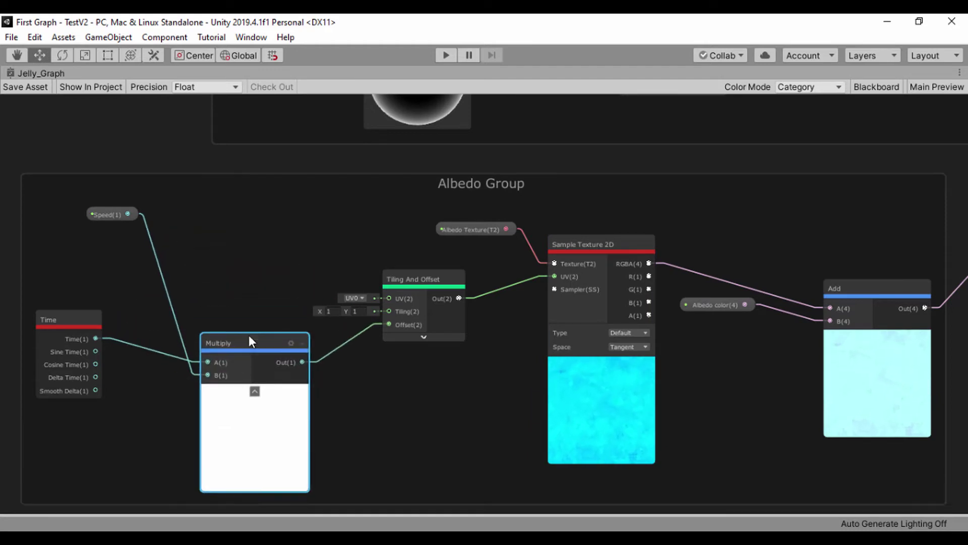
{"action": "left_click_drag", "start_coordinate": [111, 216], "coordinate": [132, 351]}
{"action": "left_click_drag", "start_coordinate": [132, 416], "coordinate": [134, 418]}
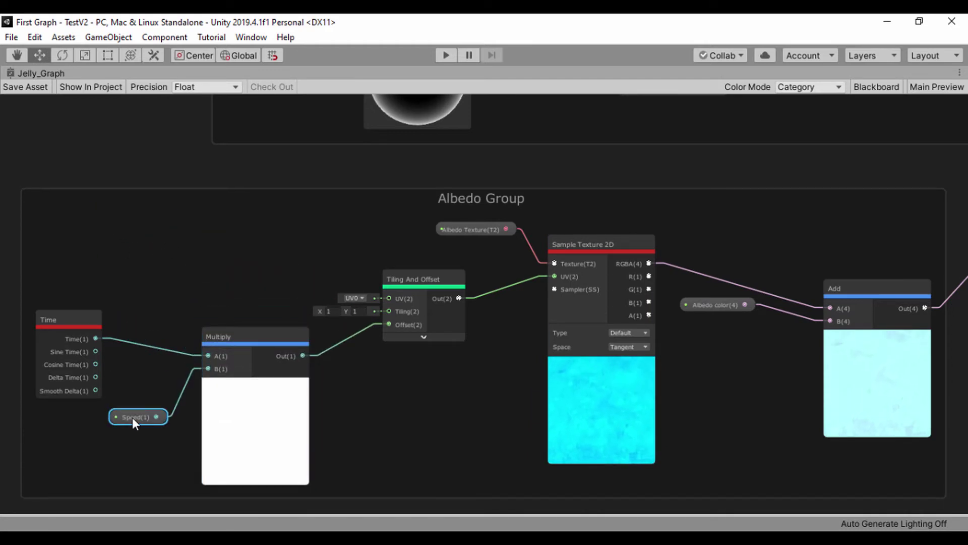
Step: Delete the link from Speed to Multiply's B input
{"action": "middle_click_drag", "start_coordinate": [154, 357], "coordinate": [221, 261]}
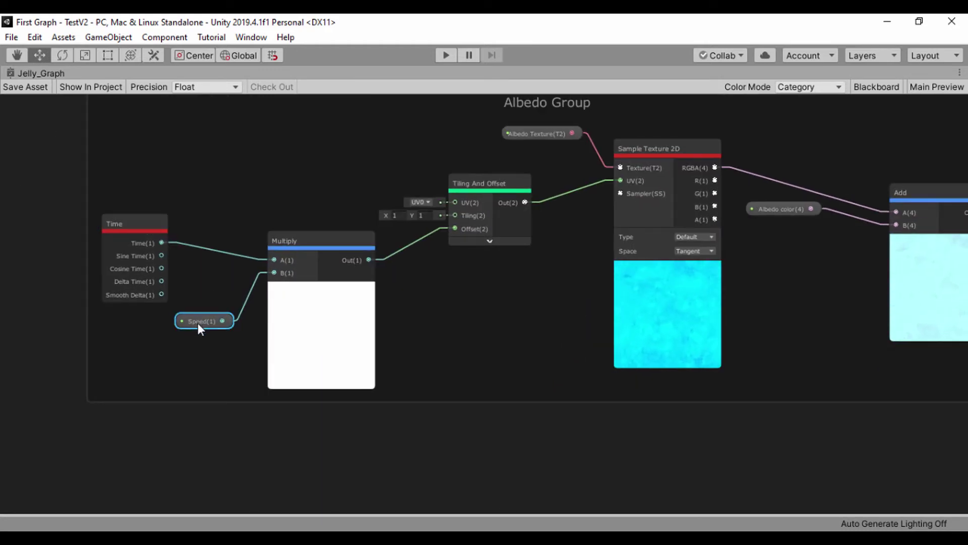
{"action": "scroll", "coordinate": [198, 322], "scroll_direction": "up", "scroll_amount": 1}
{"action": "scroll", "coordinate": [198, 323], "scroll_direction": "up", "scroll_amount": 1}
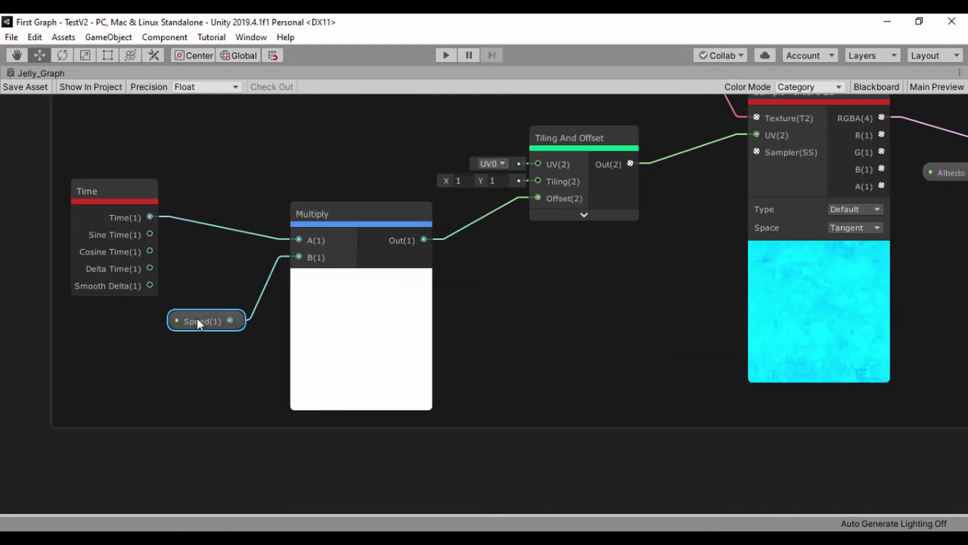
{"action": "left_click", "coordinate": [256, 309]}
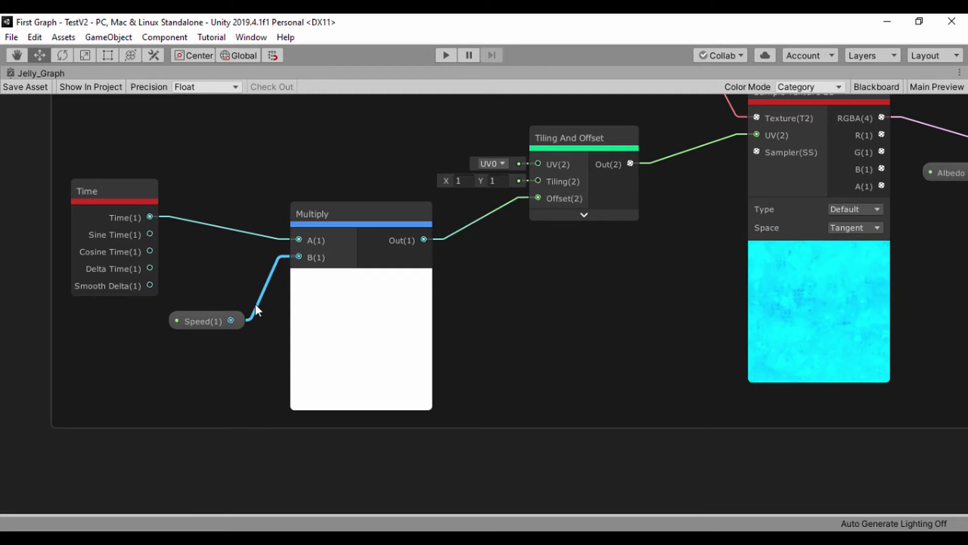
{"action": "key", "text": "Delete"}
Step: Delete the Speed property node from the Albedo Group
{"action": "right_click", "coordinate": [255, 304]}
{"action": "left_click", "coordinate": [209, 374]}
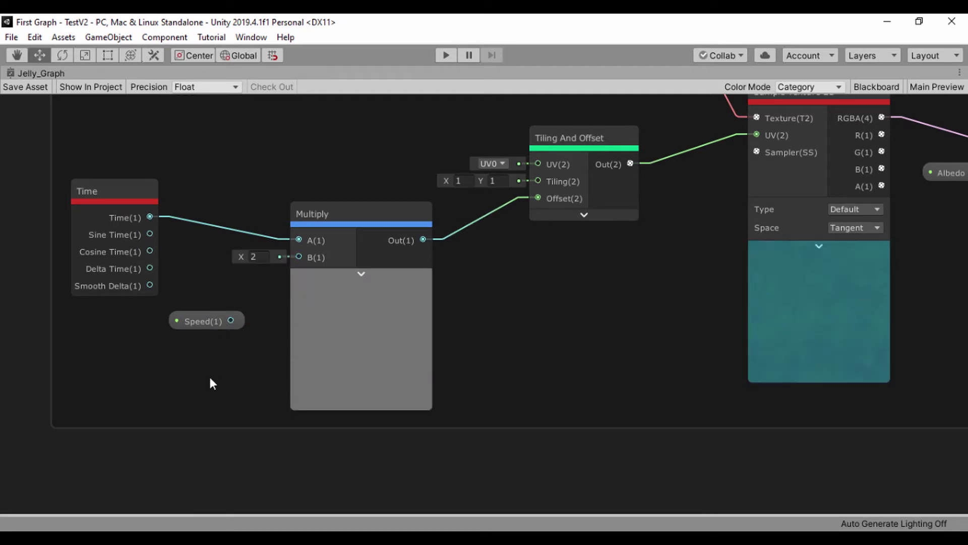
{"action": "left_click", "coordinate": [202, 321]}
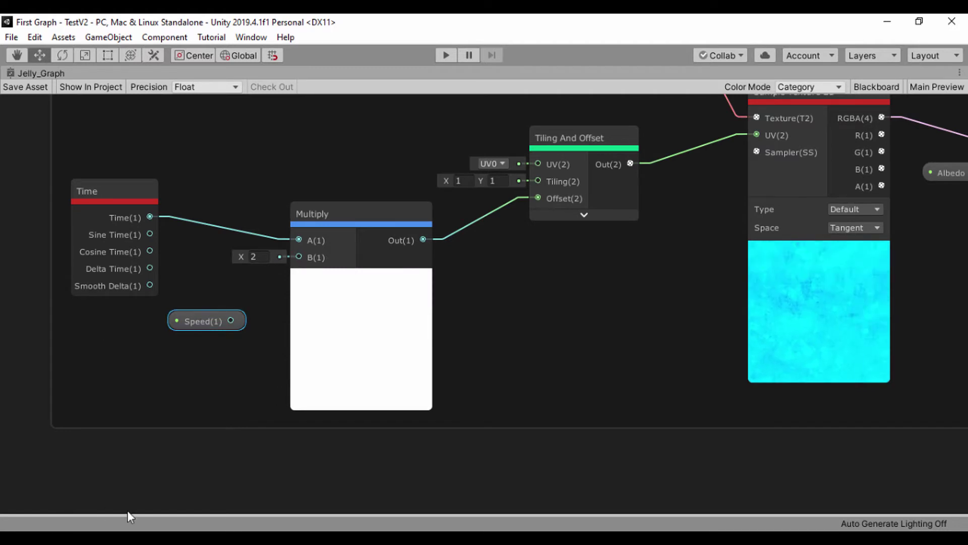
{"action": "key", "text": "Delete"}
{"action": "right_click", "coordinate": [207, 321]}
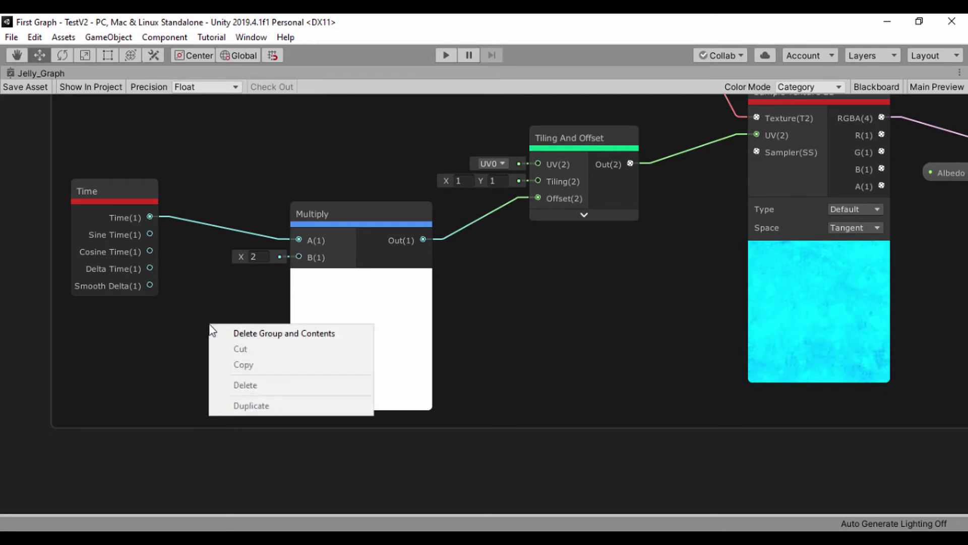
{"action": "left_click", "coordinate": [207, 319]}
Step: Add a Vector 2 node with X 0, Y -1.6 and connect it to Multiply's B input
{"action": "key", "text": "space"}
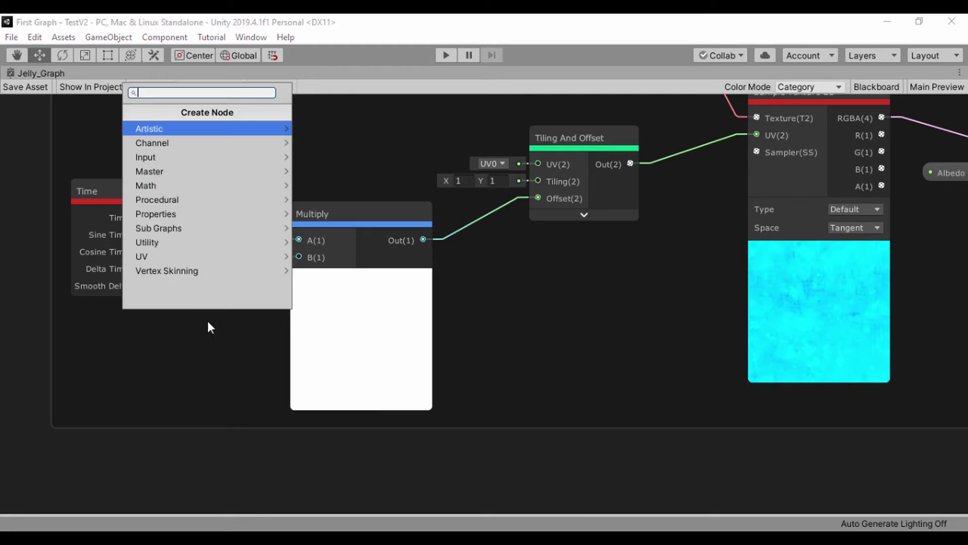
{"action": "type", "text": "vector"}
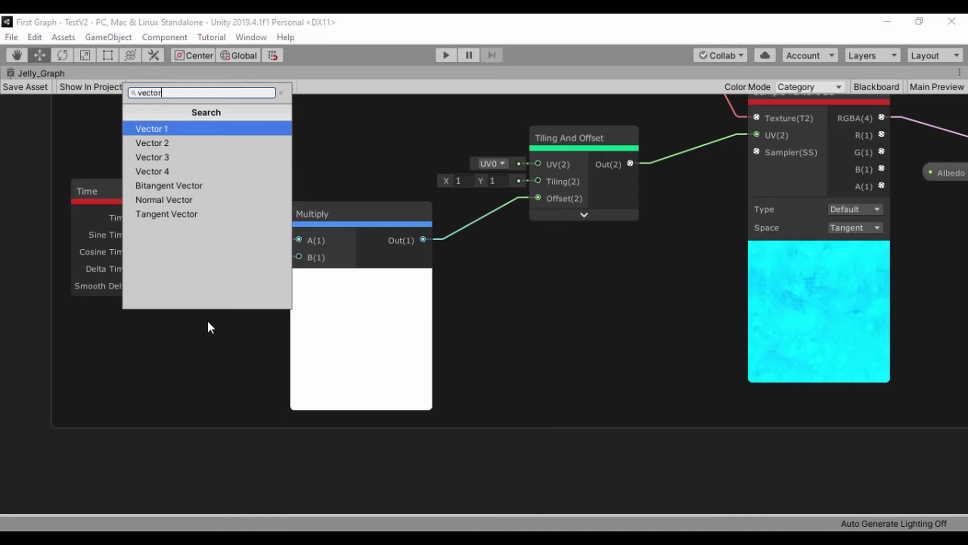
{"action": "left_click", "coordinate": [169, 143]}
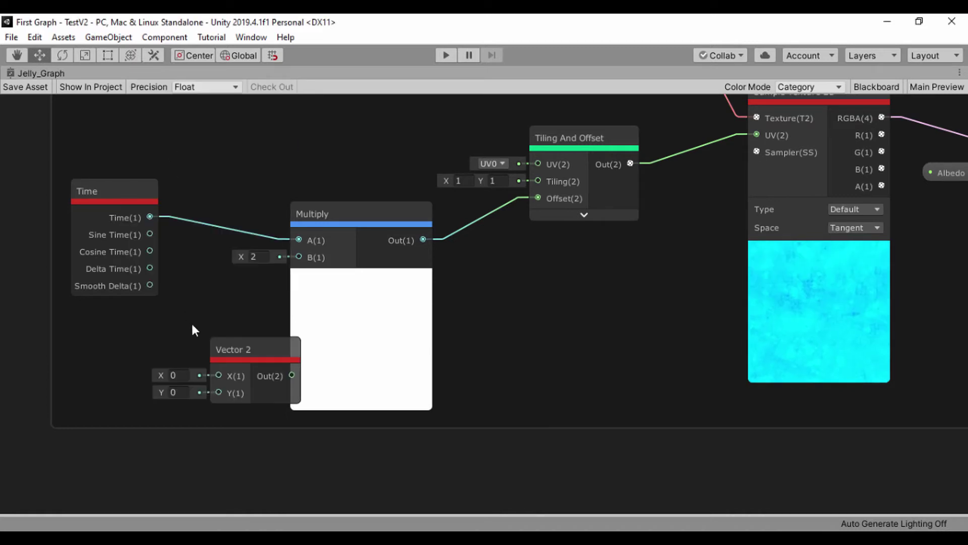
{"action": "left_click", "coordinate": [183, 374]}
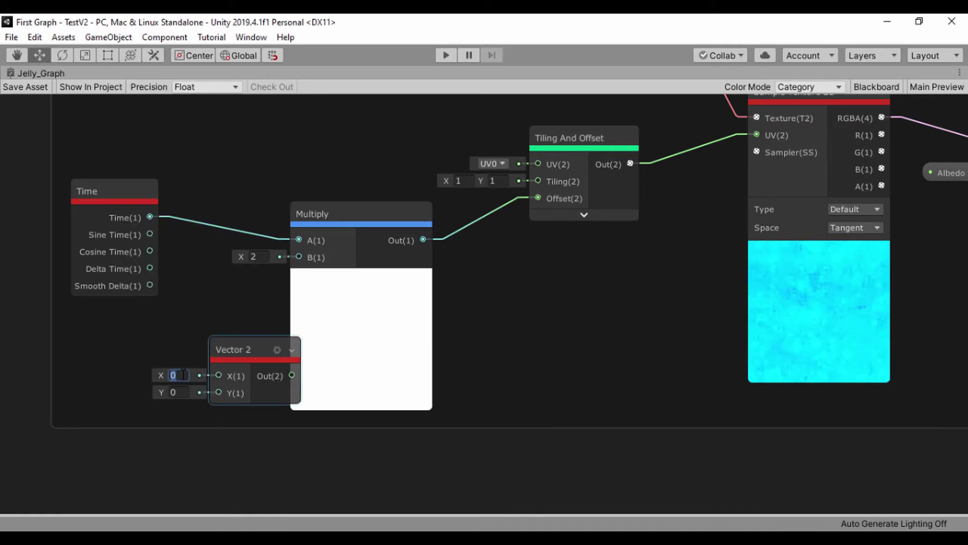
{"action": "left_click", "coordinate": [179, 392]}
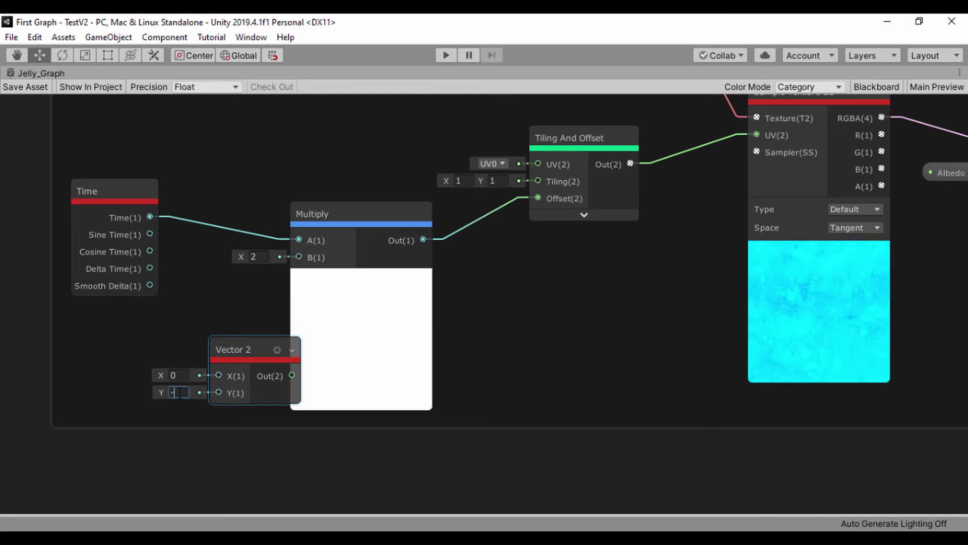
{"action": "type", "text": "-1.68"}
{"action": "key", "text": "Return"}
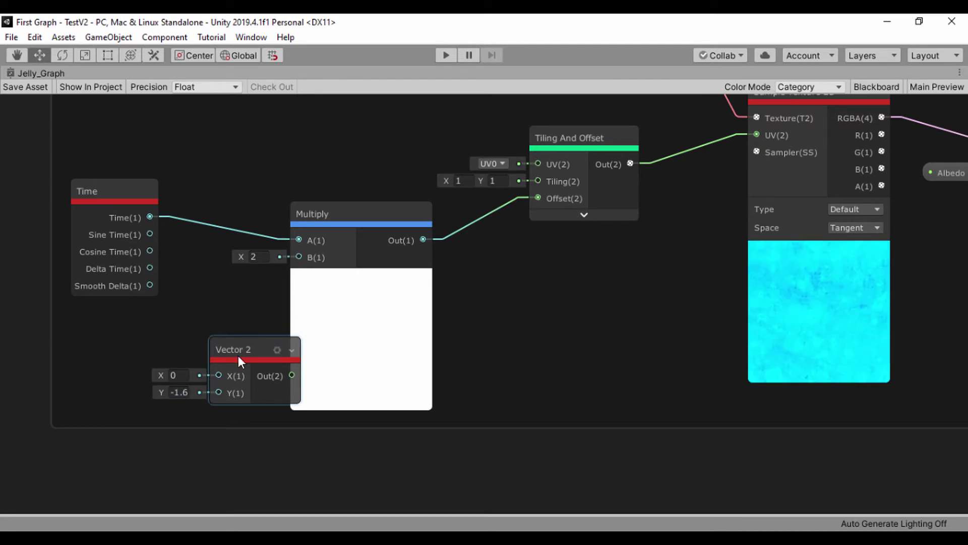
{"action": "left_click_drag", "start_coordinate": [217, 345], "coordinate": [166, 324]}
{"action": "left_click_drag", "start_coordinate": [239, 353], "coordinate": [298, 253]}
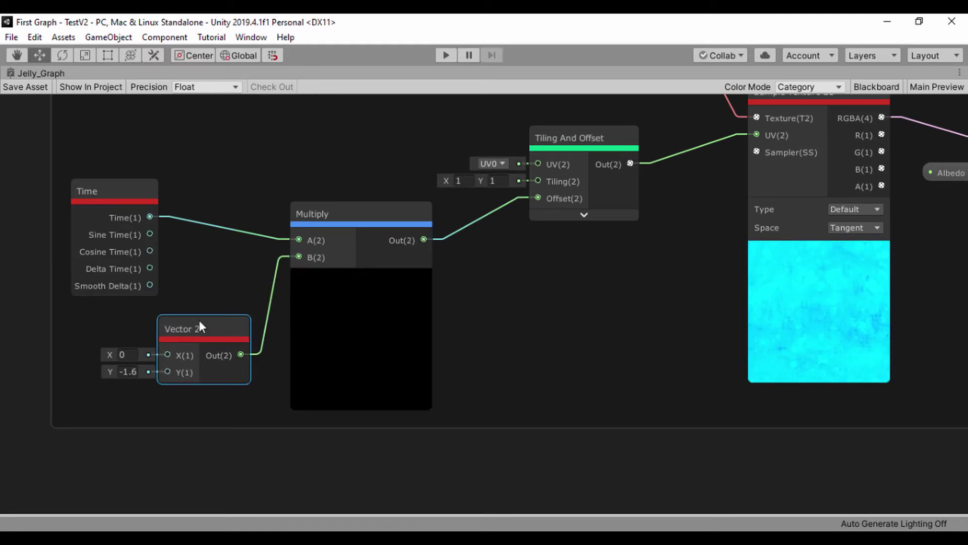
Step: Edit the Vector 2 node's Y from -1.6 to -0.3, keeping X at 0
{"action": "left_click", "coordinate": [133, 371]}
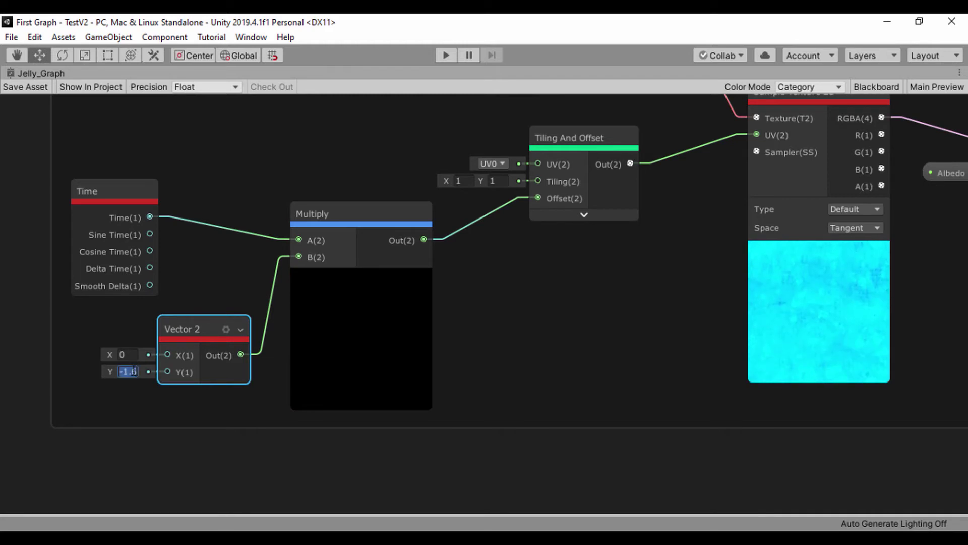
{"action": "left_click", "coordinate": [133, 371]}
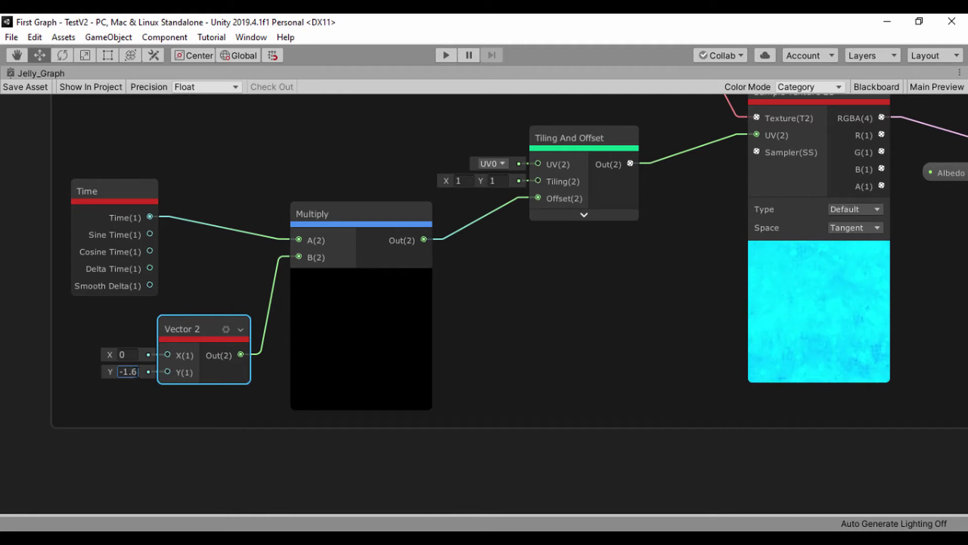
{"action": "type", "text": "8"}
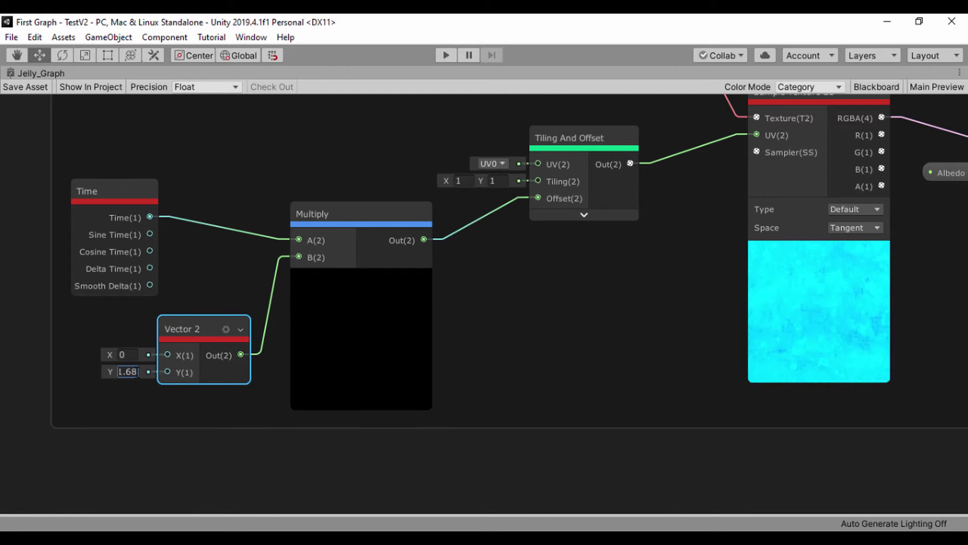
{"action": "type", "text": "7"}
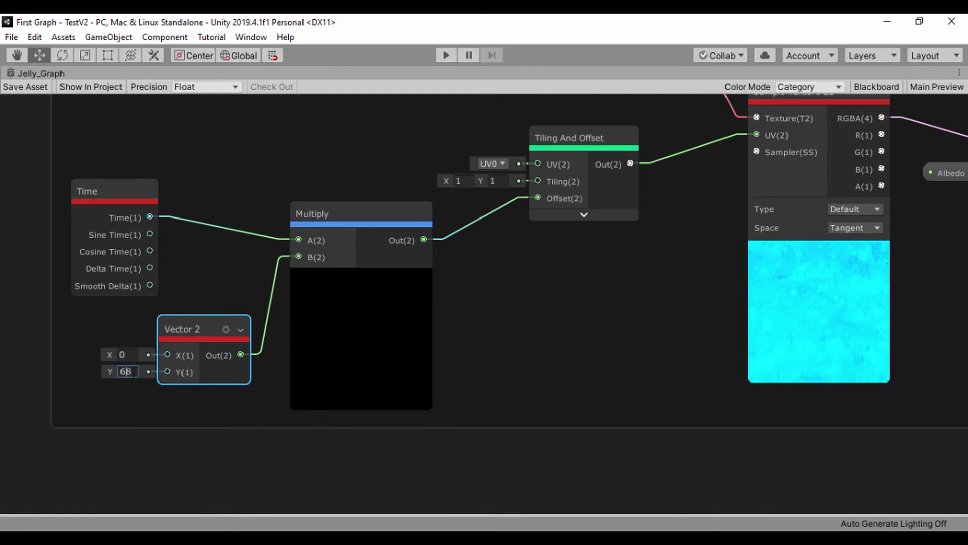
{"action": "key", "text": "BackSpace"}
{"action": "key", "text": "BackSpace"}
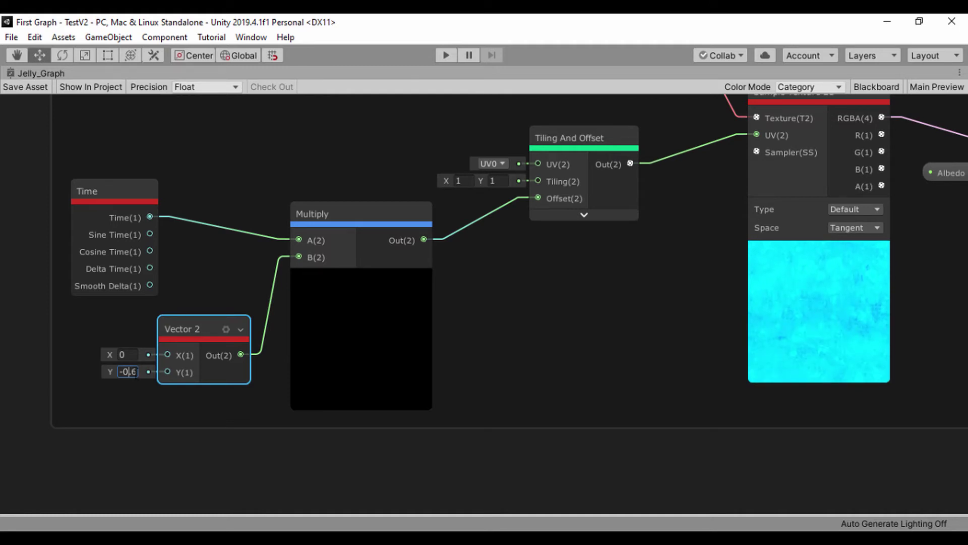
{"action": "type", "text": "8"}
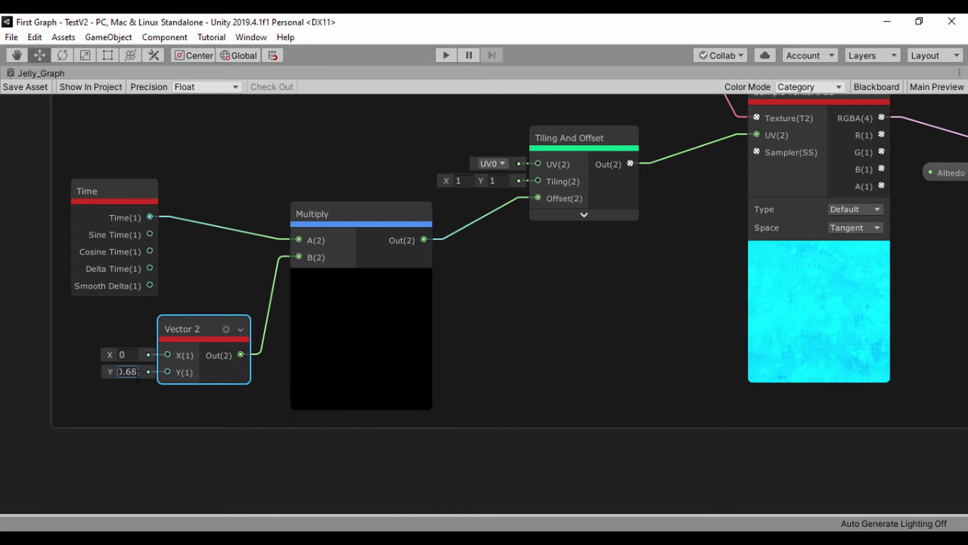
{"action": "key", "text": "BackSpace"}
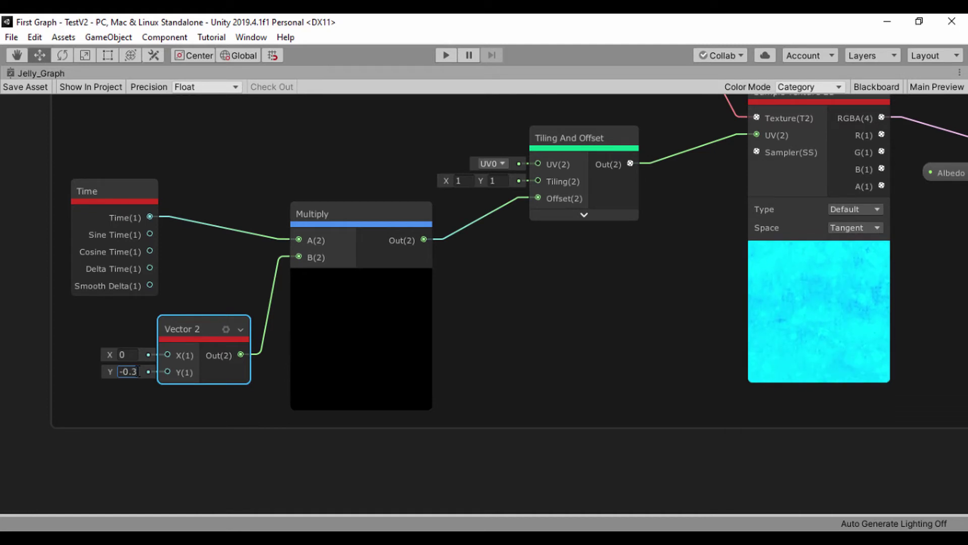
{"action": "left_click", "coordinate": [143, 389]}
{"action": "left_click", "coordinate": [193, 332]}
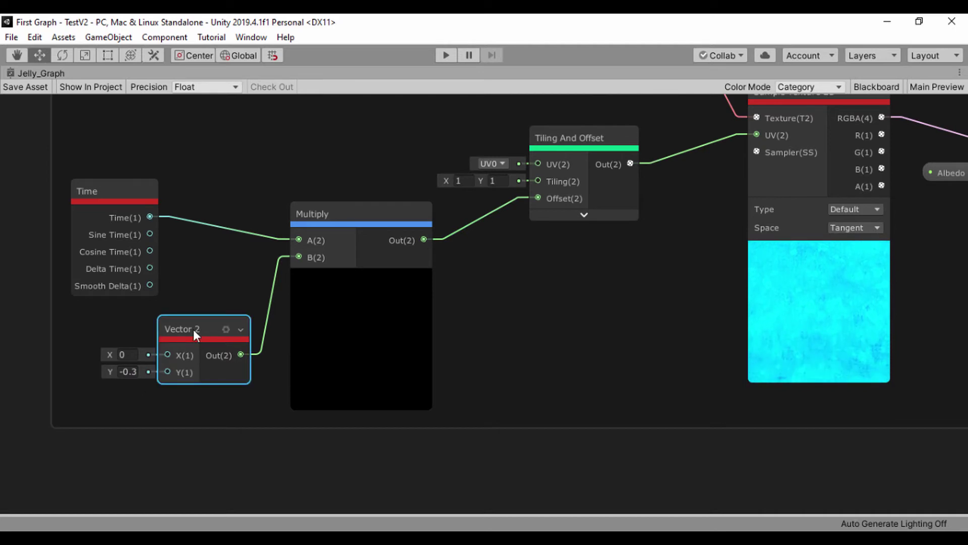
Step: Convert the Vector 2 node feeding Multiply's B into a Vector2 property and show the Blackboard
{"action": "right_click", "coordinate": [194, 331]}
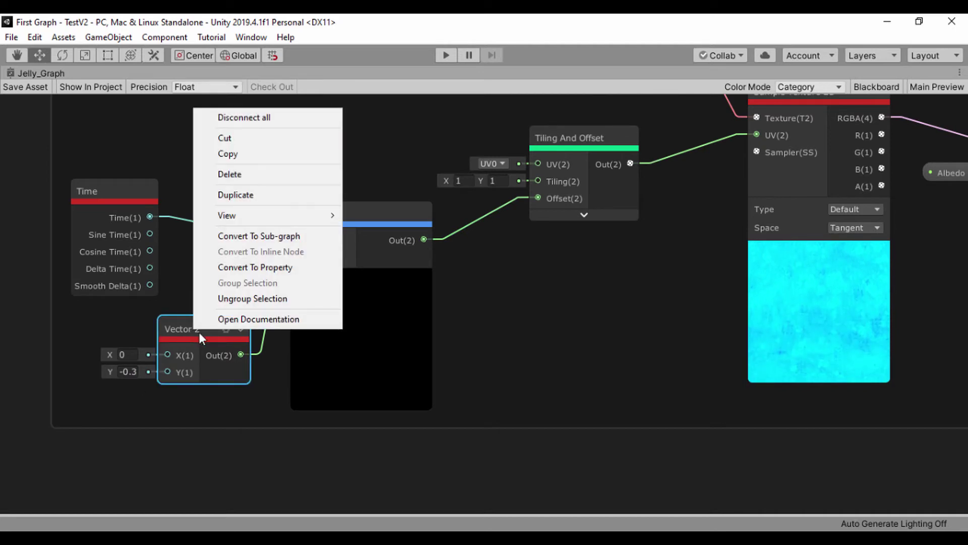
{"action": "left_click", "coordinate": [233, 267]}
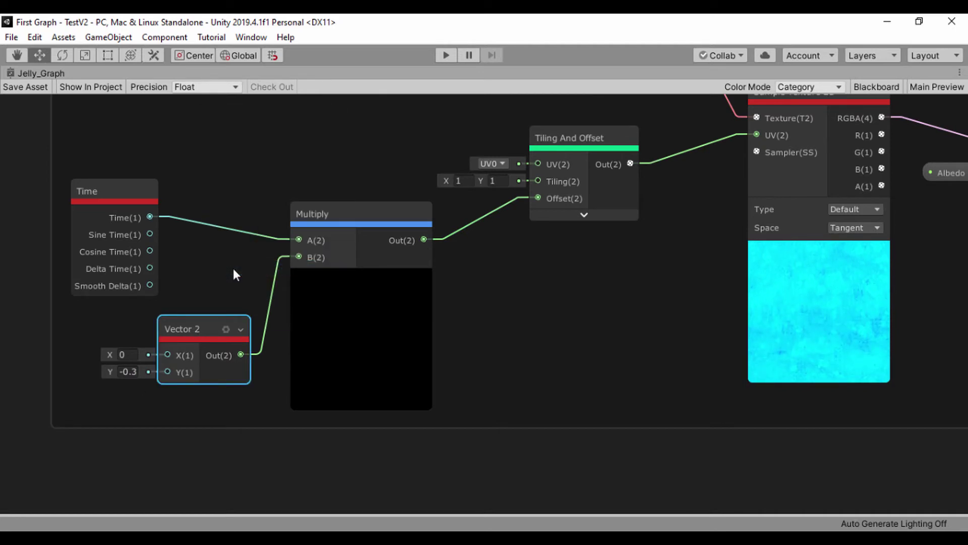
{"action": "scroll", "coordinate": [259, 173], "scroll_direction": "down", "scroll_amount": 1}
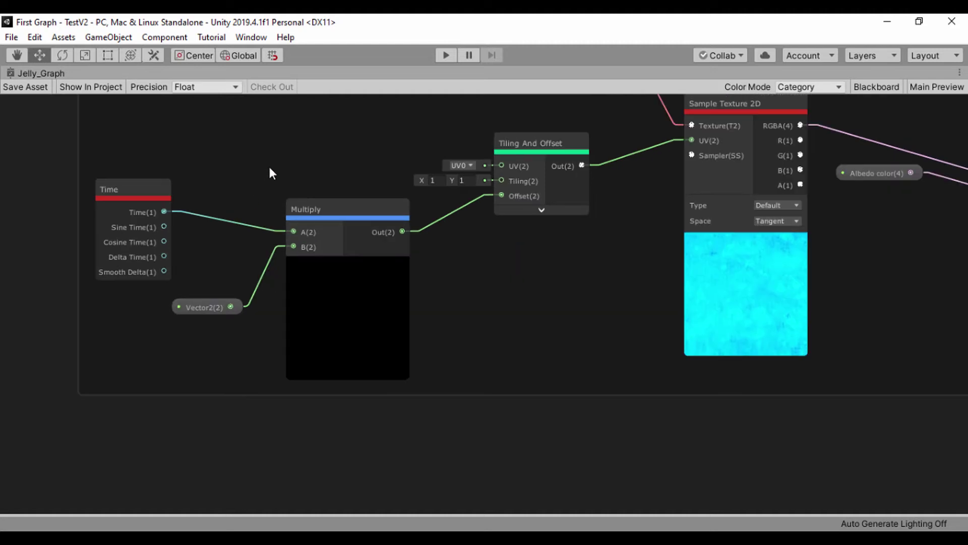
{"action": "middle_click_drag", "start_coordinate": [269, 167], "coordinate": [285, 221]}
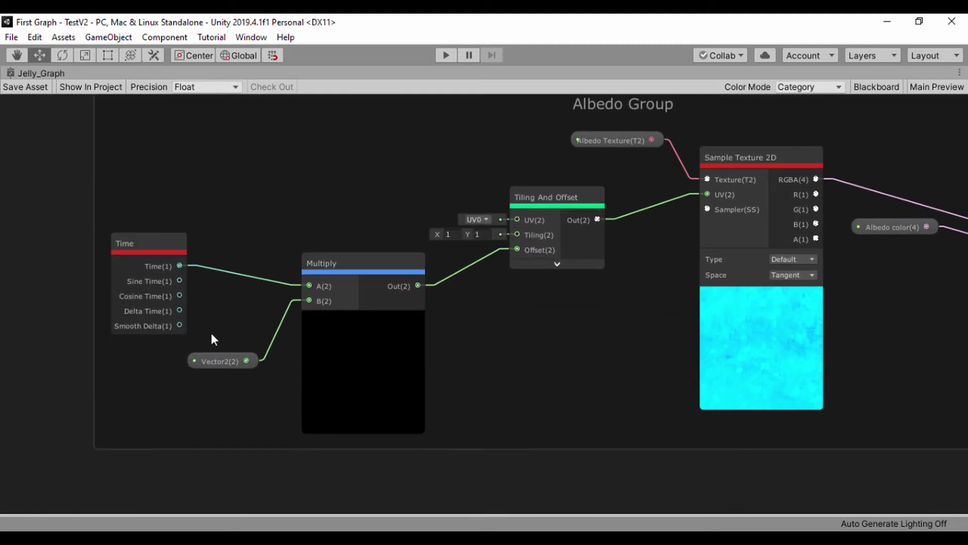
{"action": "scroll", "coordinate": [212, 339], "scroll_direction": "up", "scroll_amount": 1}
{"action": "left_click", "coordinate": [219, 362]}
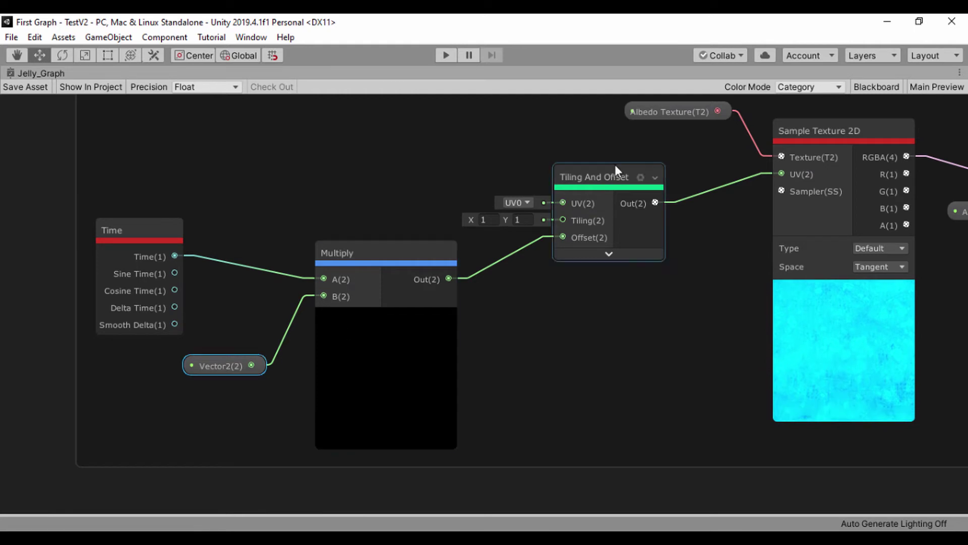
{"action": "left_click", "coordinate": [873, 85]}
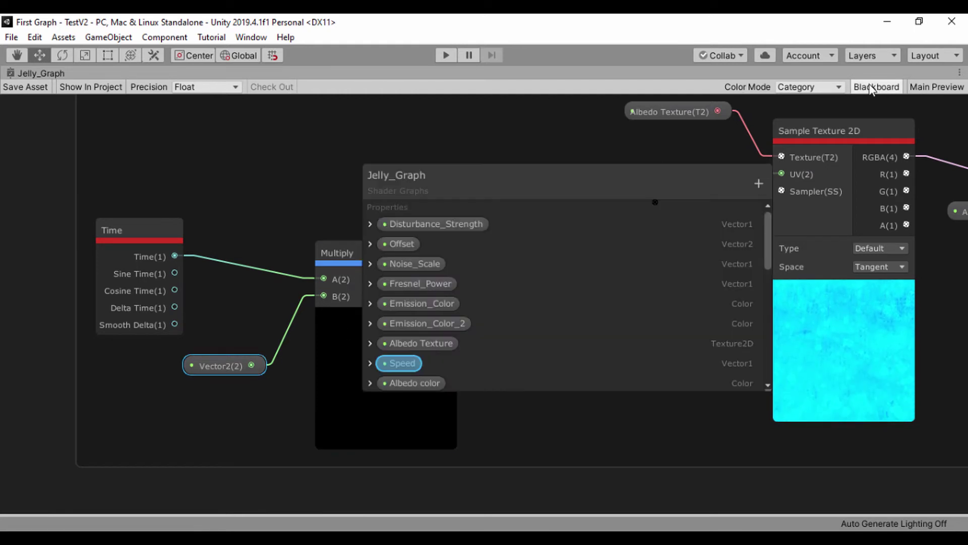
Step: Rename the Blackboard's Vector2 property to Albedo_Scroll, keeping defaults X 0, Y -0.3
{"action": "scroll", "coordinate": [470, 343], "scroll_direction": "down", "scroll_amount": 10}
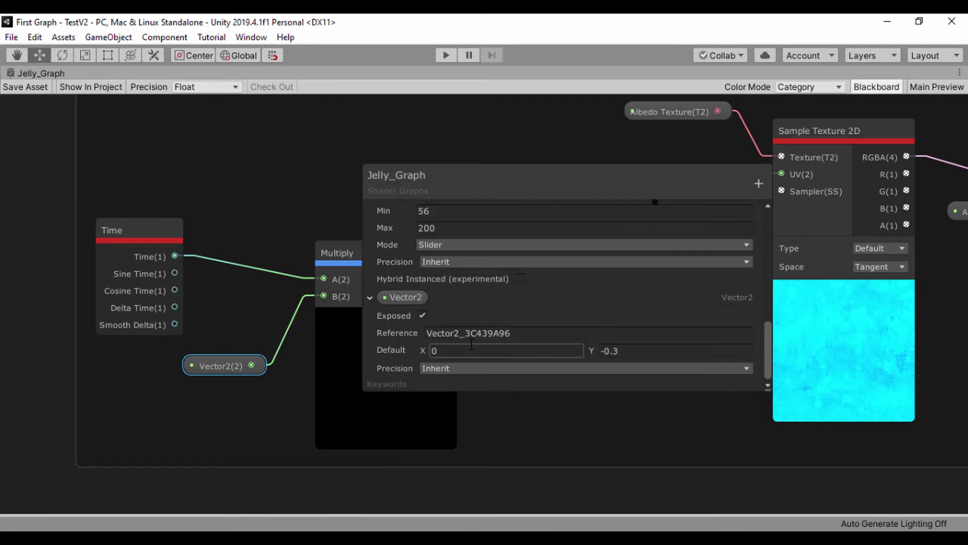
{"action": "double_click", "coordinate": [407, 297]}
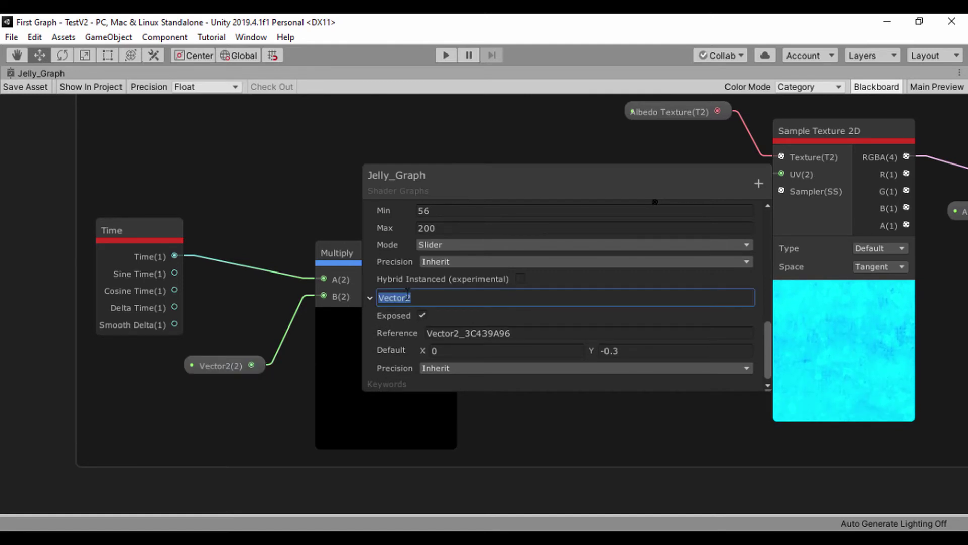
{"action": "type", "text": "Albedo"}
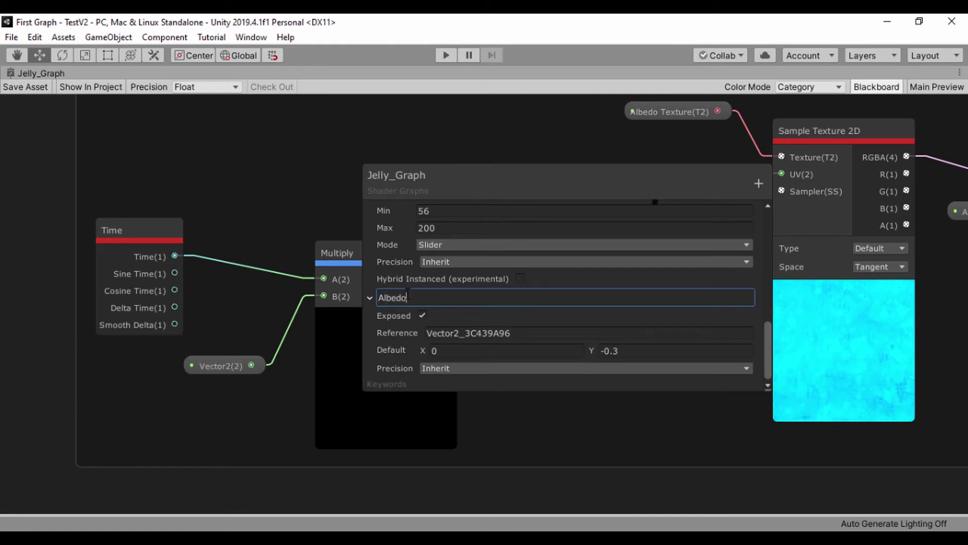
{"action": "type", "text": "_Scroll"}
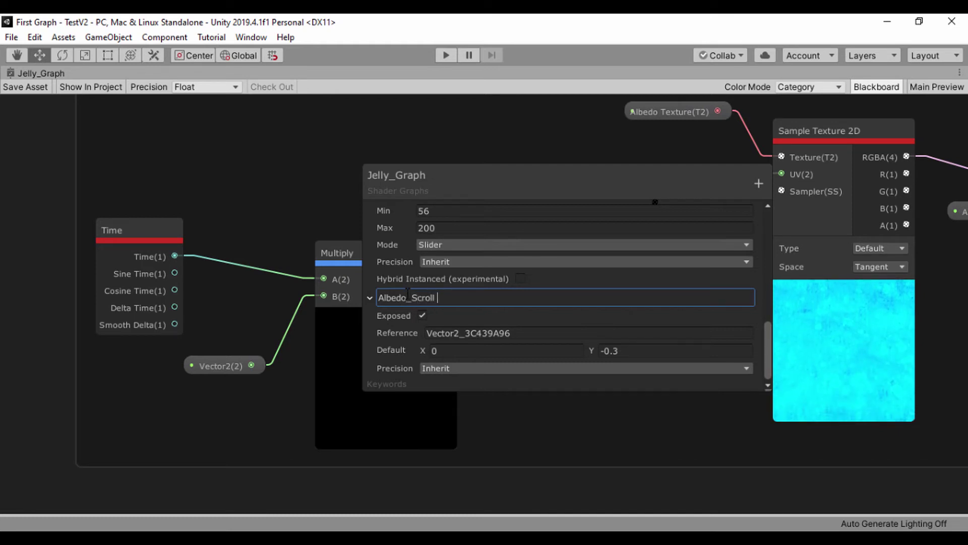
{"action": "key", "text": "Return"}
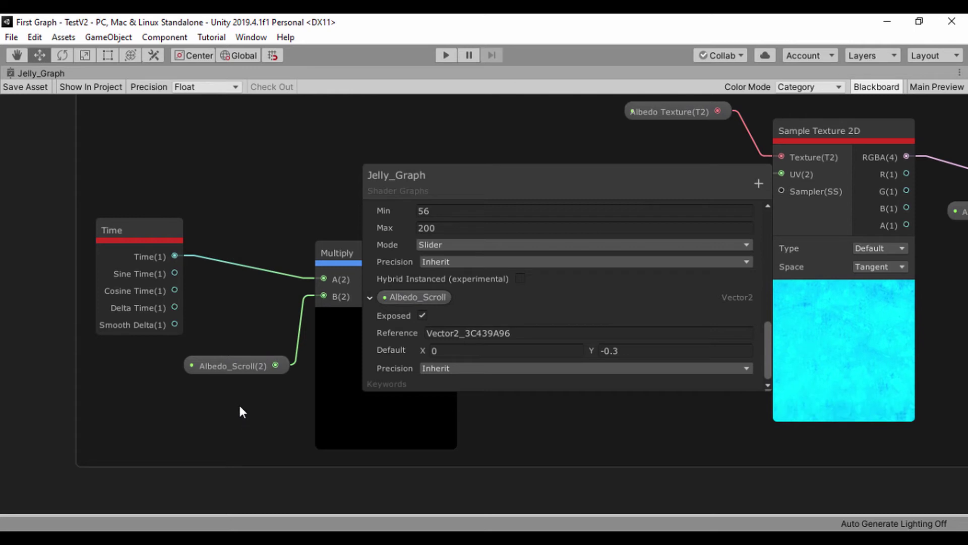
Step: Close the Blackboard and collapse the Multiply and Tiling And Offset node previews
{"action": "left_click", "coordinate": [863, 85]}
{"action": "scroll", "coordinate": [443, 192], "scroll_direction": "down", "scroll_amount": 4}
{"action": "left_click", "coordinate": [529, 227]}
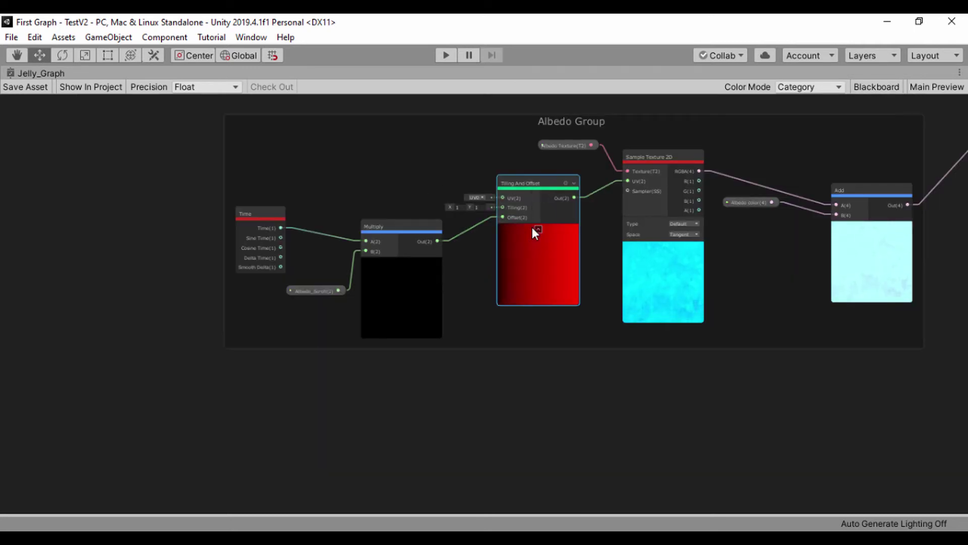
{"action": "left_click", "coordinate": [401, 263]}
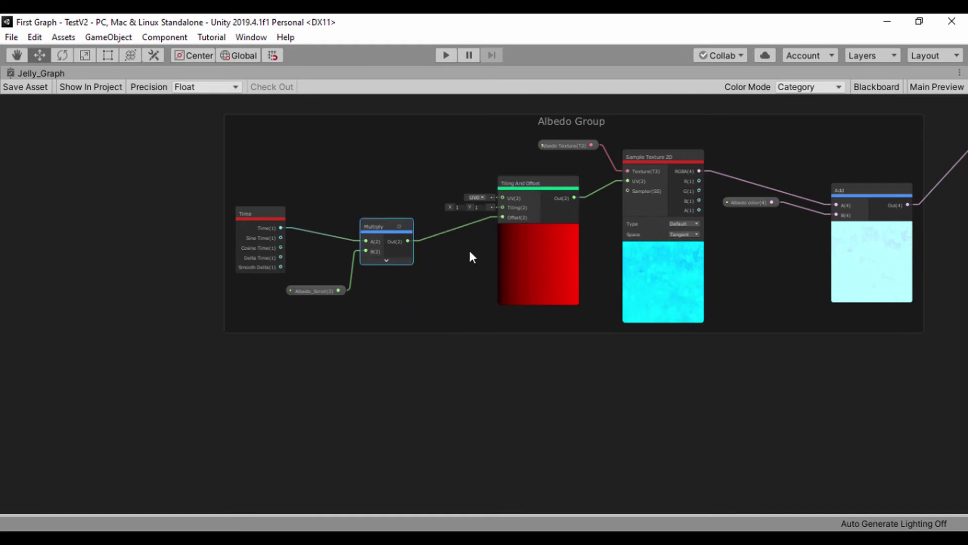
{"action": "left_click", "coordinate": [537, 230]}
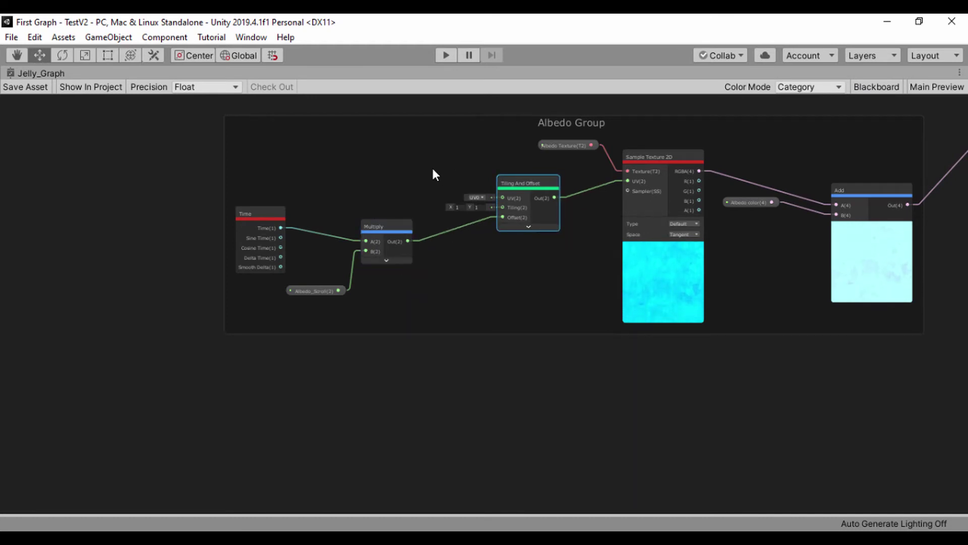
Step: Pan across the Emission Color group to PBR Master's Normal and Occlusion inputs
{"action": "middle_click_drag", "start_coordinate": [431, 167], "coordinate": [359, 200]}
{"action": "scroll", "coordinate": [410, 191], "scroll_direction": "down", "scroll_amount": 2}
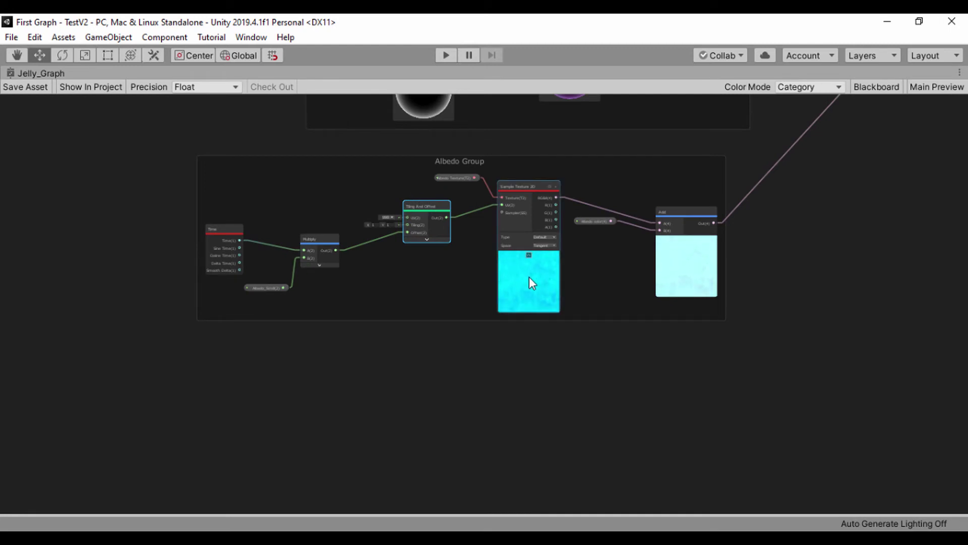
{"action": "middle_click_drag", "start_coordinate": [368, 195], "coordinate": [292, 274]}
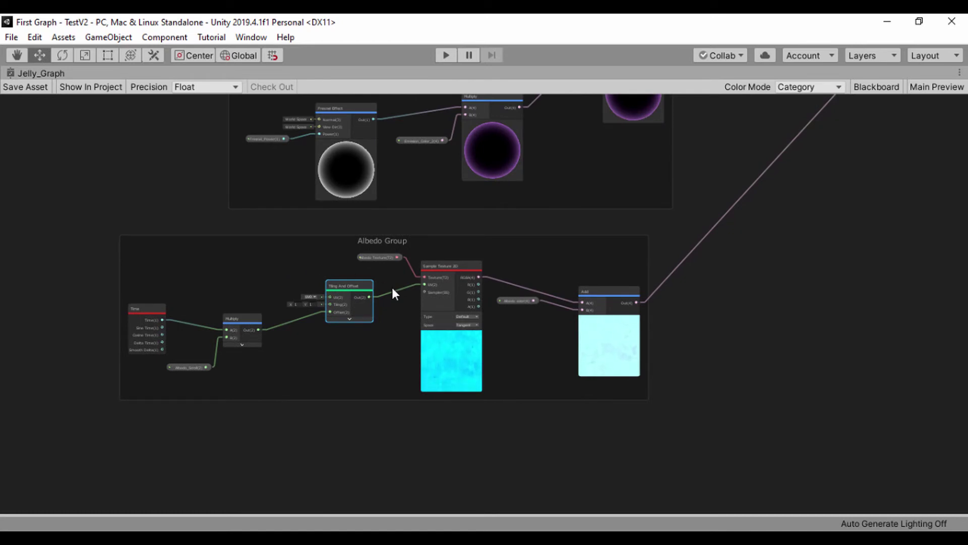
{"action": "middle_click_drag", "start_coordinate": [543, 235], "coordinate": [358, 344]}
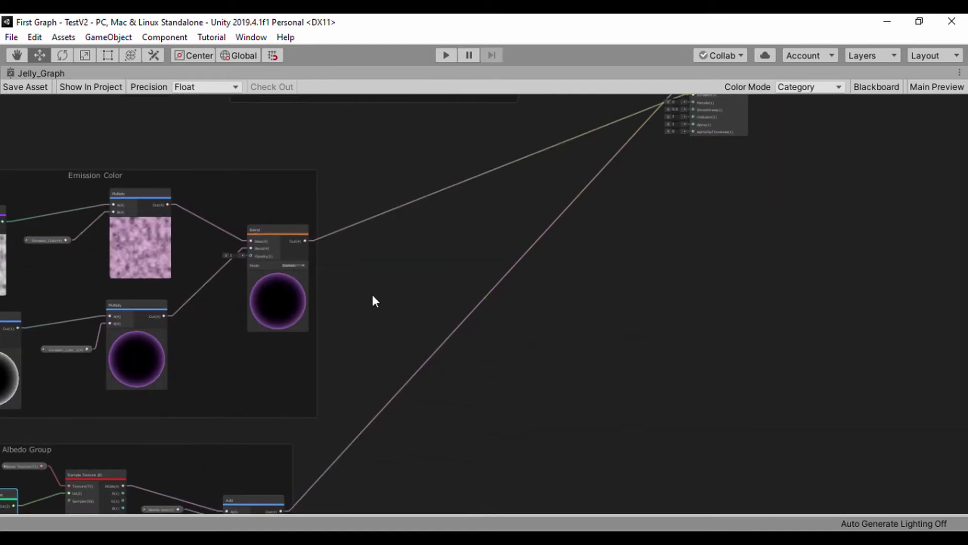
{"action": "middle_click_drag", "start_coordinate": [373, 298], "coordinate": [559, 396]}
{"action": "scroll", "coordinate": [597, 283], "scroll_direction": "up", "scroll_amount": 5}
{"action": "middle_click_drag", "start_coordinate": [610, 277], "coordinate": [218, 340]}
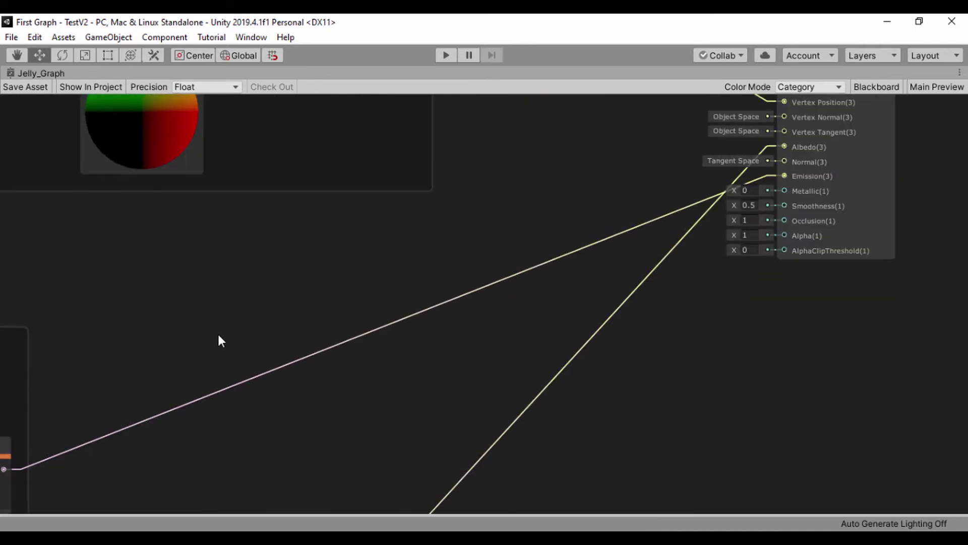
{"action": "middle_click_drag", "start_coordinate": [612, 190], "coordinate": [700, 322]}
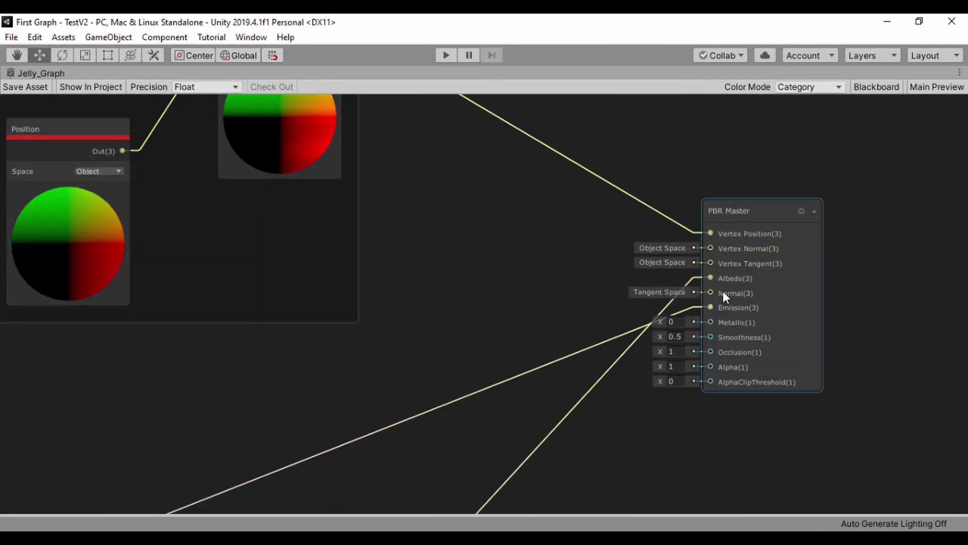
Step: Pan back past Blend and Multiply to empty space below the Albedo Group
{"action": "scroll", "coordinate": [332, 375], "scroll_direction": "down", "scroll_amount": 3}
{"action": "middle_click_drag", "start_coordinate": [305, 389], "coordinate": [434, 345]}
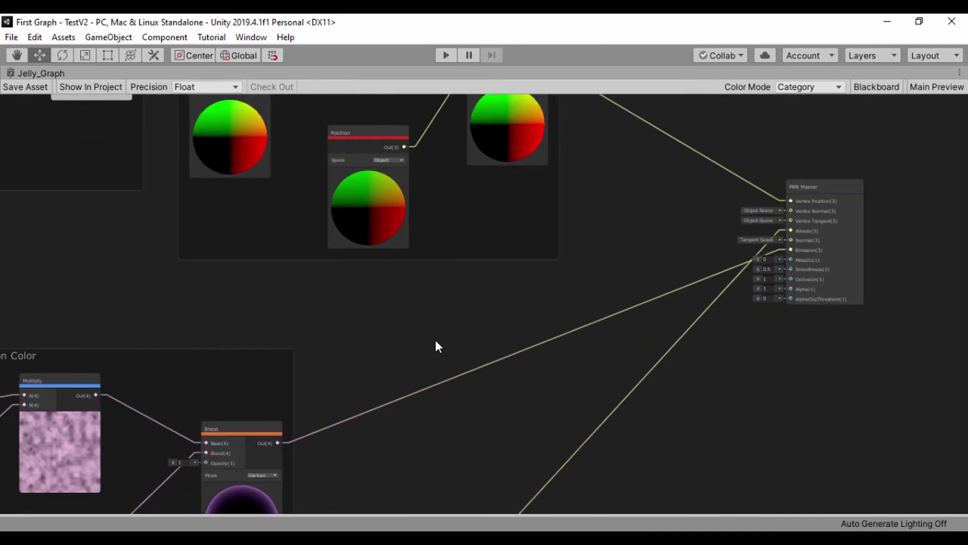
{"action": "middle_click_drag", "start_coordinate": [376, 355], "coordinate": [533, 222]}
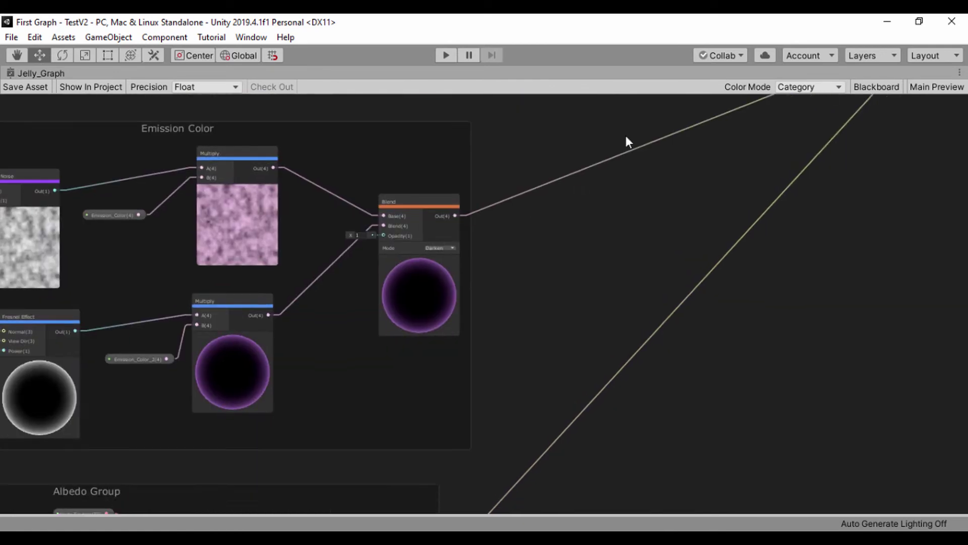
{"action": "middle_click_drag", "start_coordinate": [411, 365], "coordinate": [416, 301]}
{"action": "scroll", "coordinate": [478, 255], "scroll_direction": "up", "scroll_amount": 3}
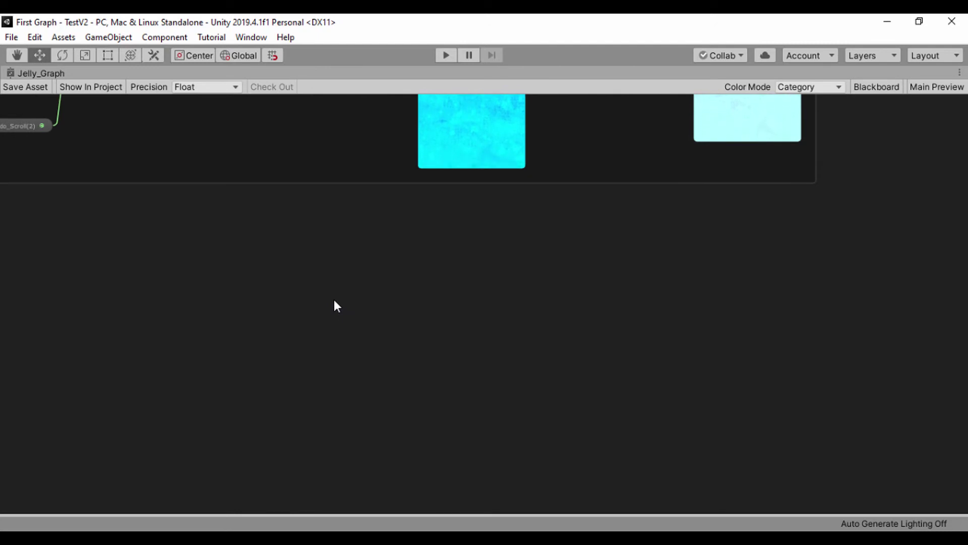
Step: Add a Sample Texture 2D node via the node search
{"action": "key", "text": "space"}
{"action": "type", "text": "sam"}
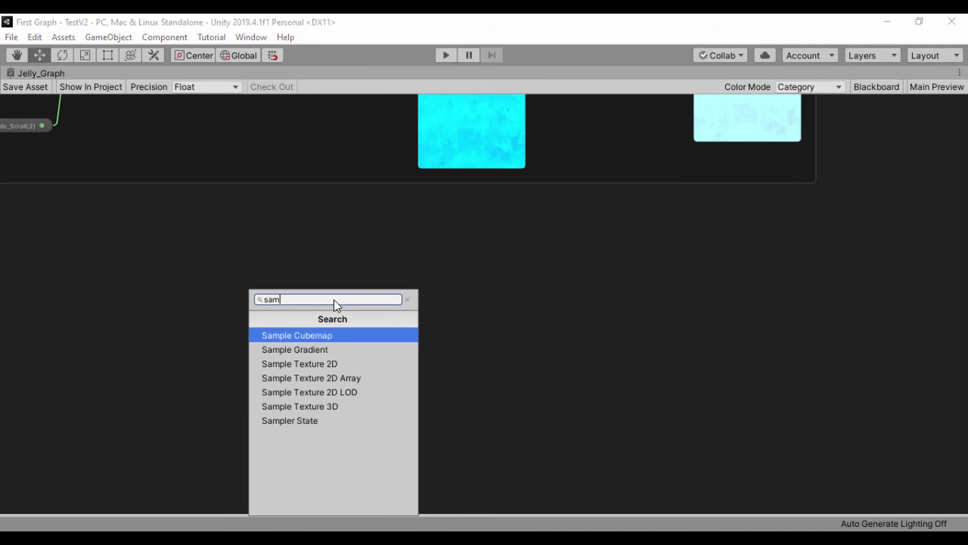
{"action": "type", "text": "ple"}
{"action": "key", "text": "Down"}
{"action": "key", "text": "Down"}
{"action": "key", "text": "Down"}
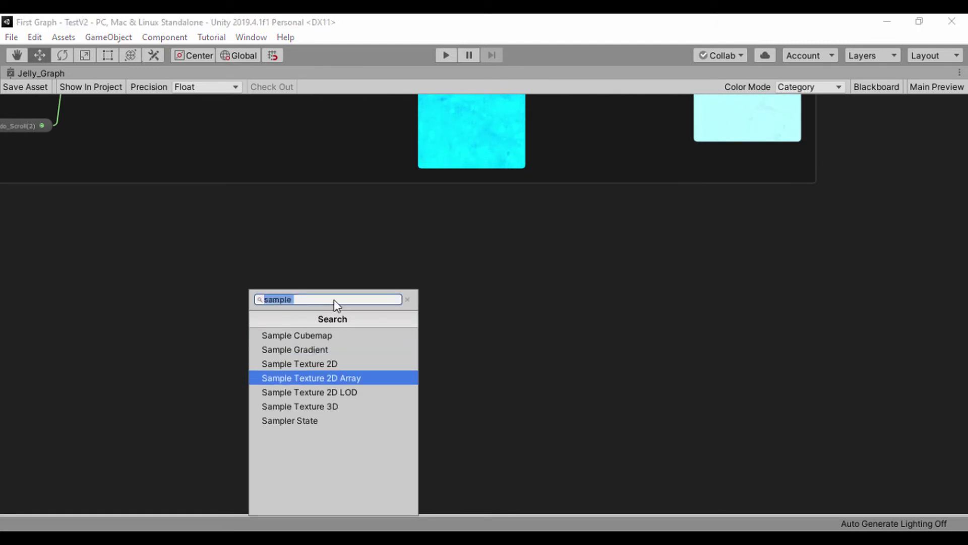
{"action": "key", "text": "Up"}
{"action": "key", "text": "Return"}
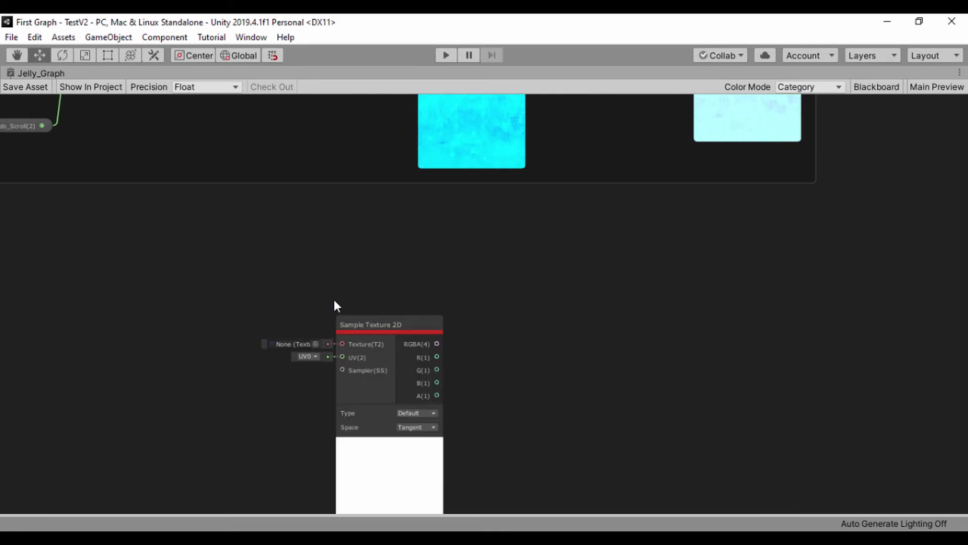
Step: Add a Texture 2D Asset node and wire it into the sampler's Texture input
{"action": "key", "text": "space"}
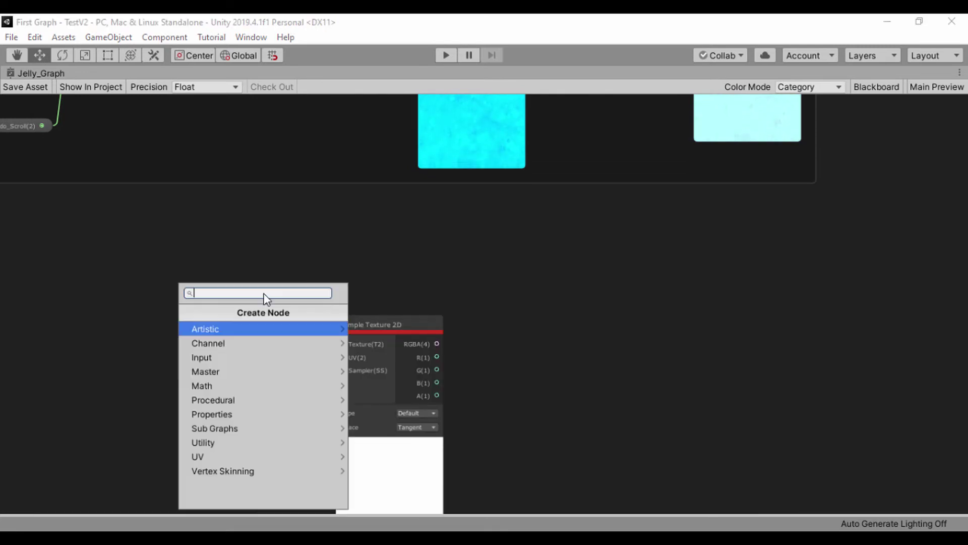
{"action": "type", "text": "texture"}
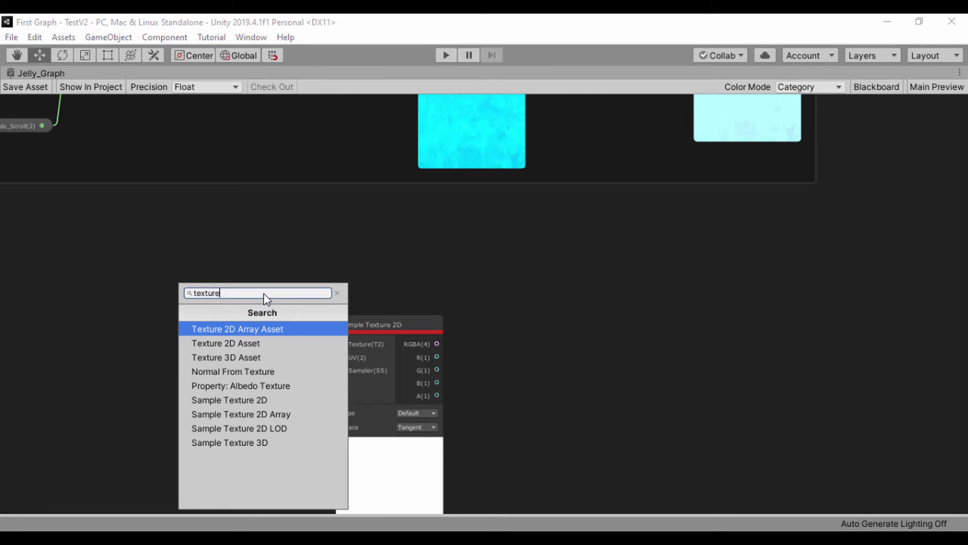
{"action": "key", "text": "Down"}
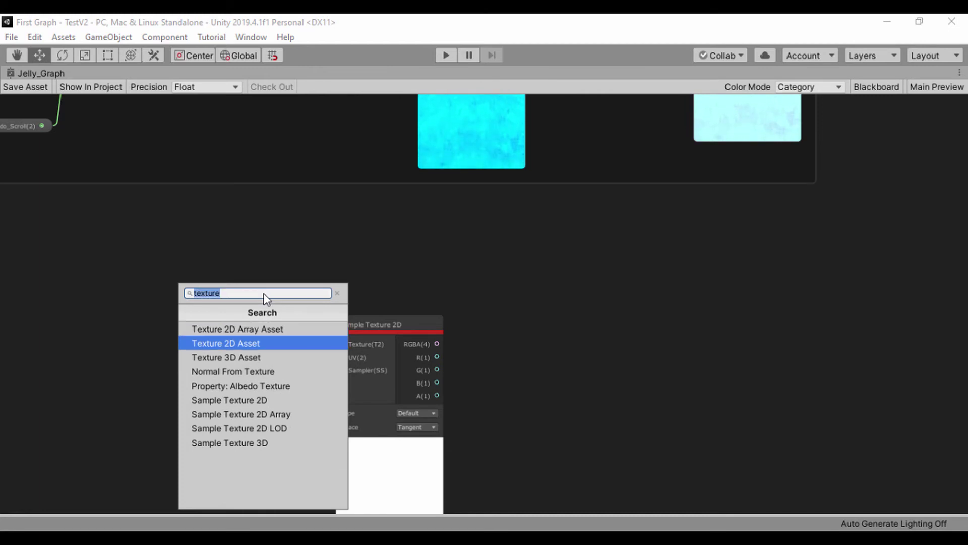
{"action": "key", "text": "Return"}
{"action": "left_click_drag", "start_coordinate": [297, 316], "coordinate": [186, 305]}
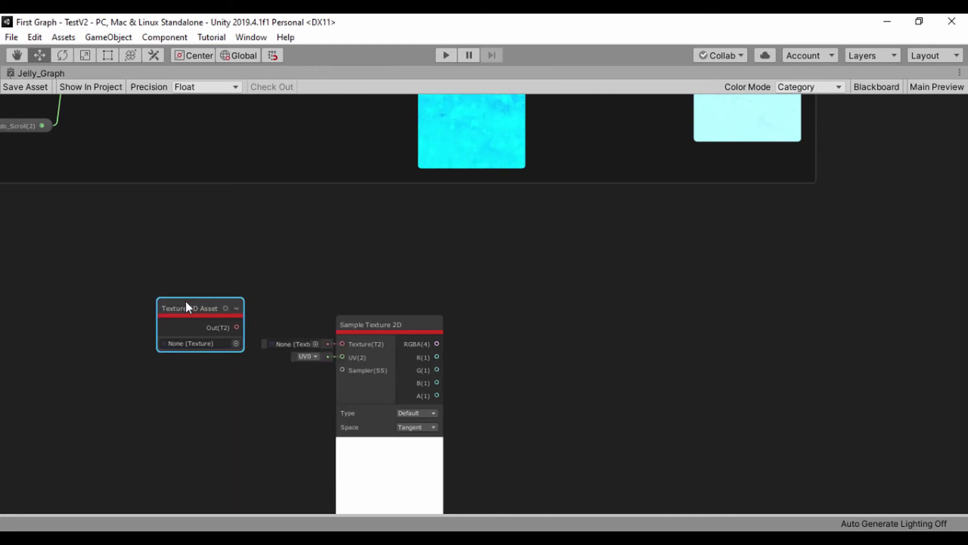
{"action": "left_click", "coordinate": [236, 342]}
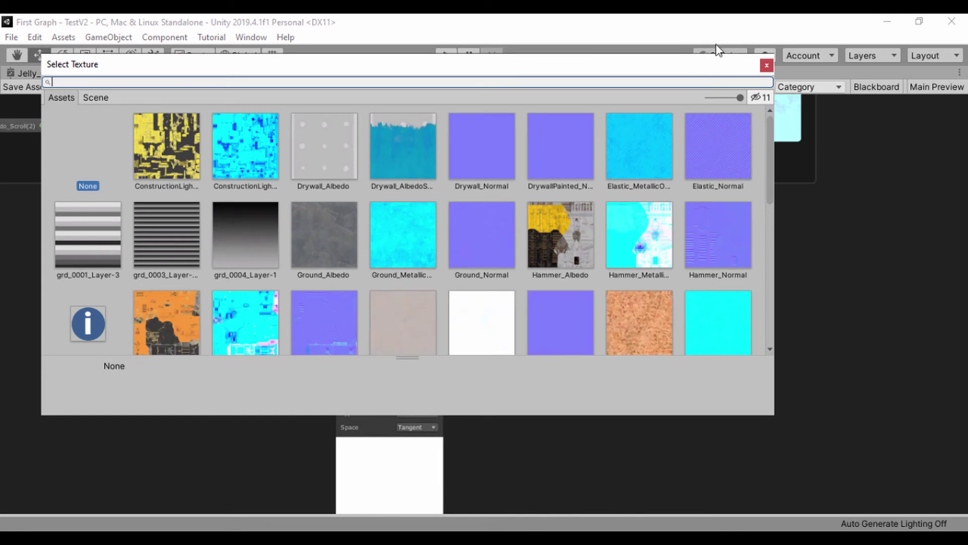
{"action": "left_click", "coordinate": [778, 99]}
{"action": "left_click_drag", "start_coordinate": [289, 312], "coordinate": [522, 249]}
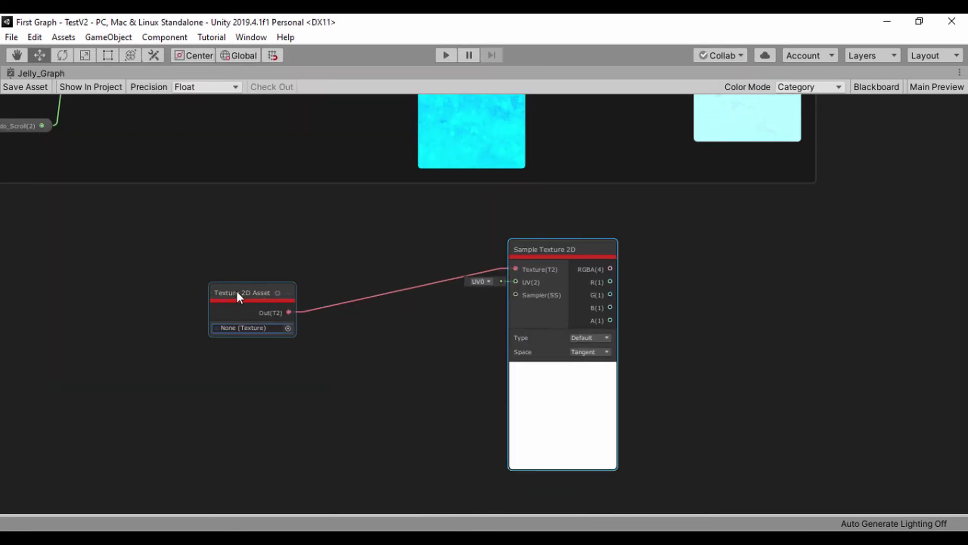
Step: Duplicate the asset–sampler pair below and convert the upper Texture 2D Asset into a property
{"action": "left_click_drag", "start_coordinate": [237, 290], "coordinate": [262, 245]}
{"action": "left_click_drag", "start_coordinate": [187, 249], "coordinate": [680, 398]}
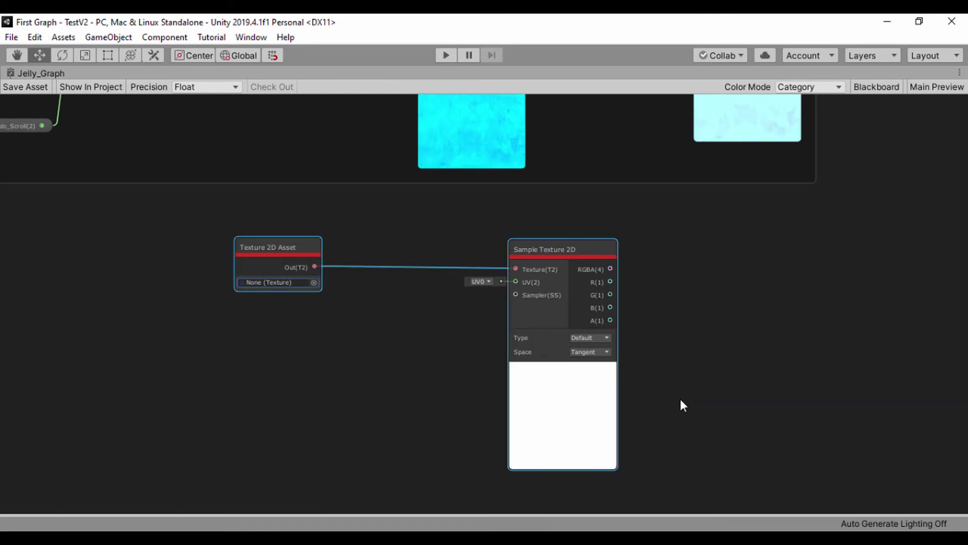
{"action": "right_click", "coordinate": [281, 248]}
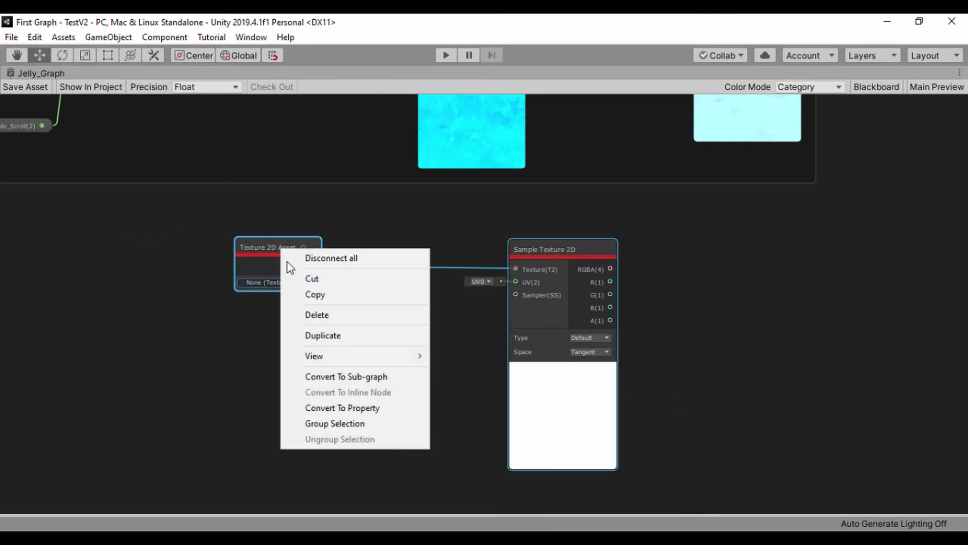
{"action": "left_click", "coordinate": [329, 334]}
{"action": "left_click_drag", "start_coordinate": [302, 263], "coordinate": [135, 373]}
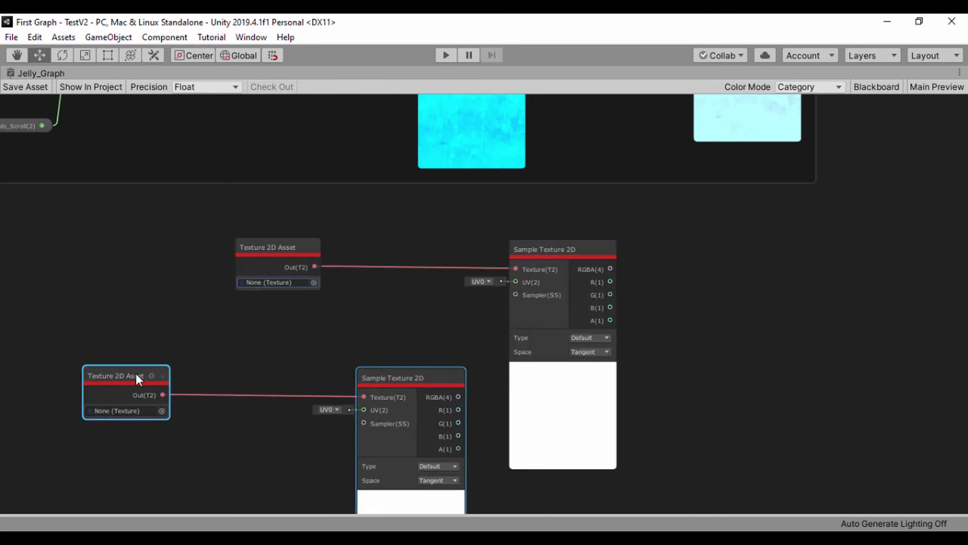
{"action": "left_click", "coordinate": [234, 345]}
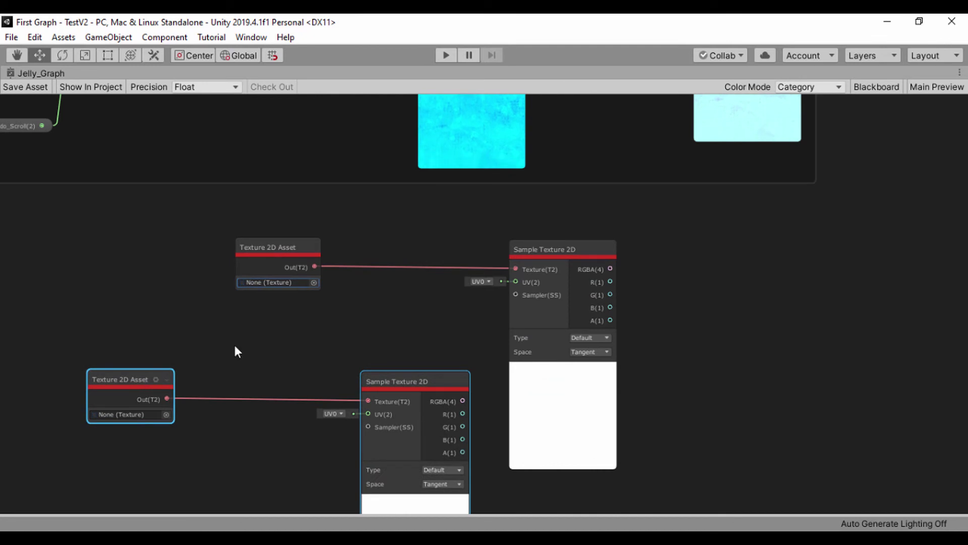
{"action": "right_click", "coordinate": [265, 252]}
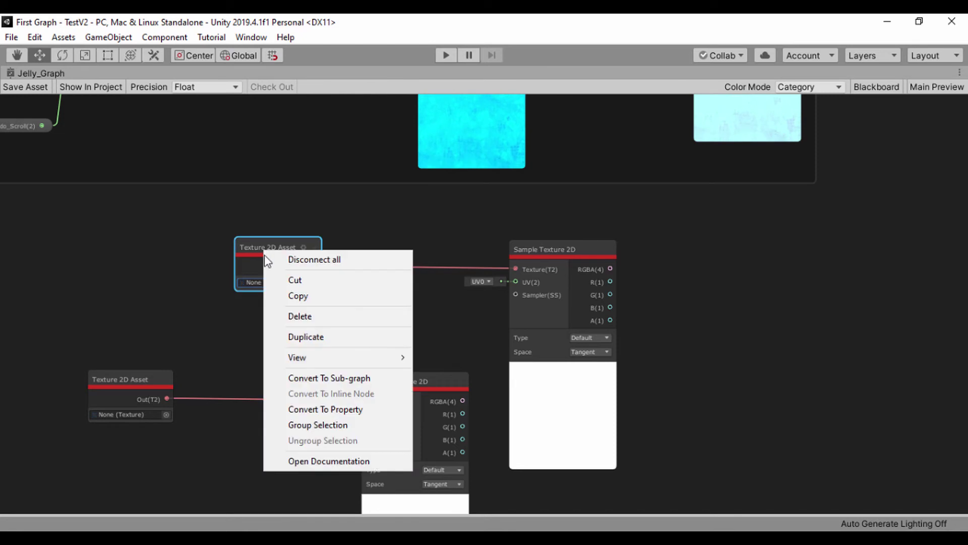
{"action": "left_click", "coordinate": [305, 409]}
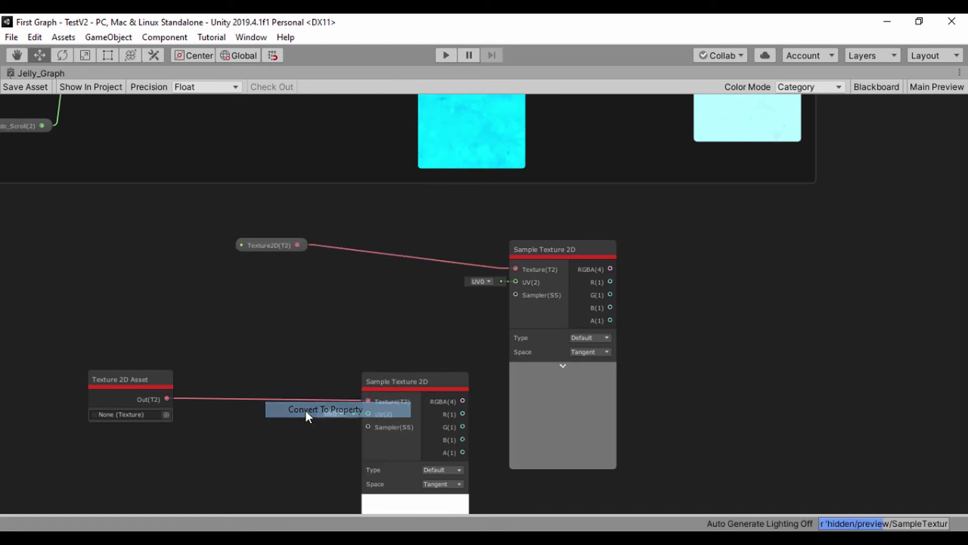
Step: Rename the Texture2D property in the Blackboard to Normal_Texture
{"action": "left_click", "coordinate": [868, 89]}
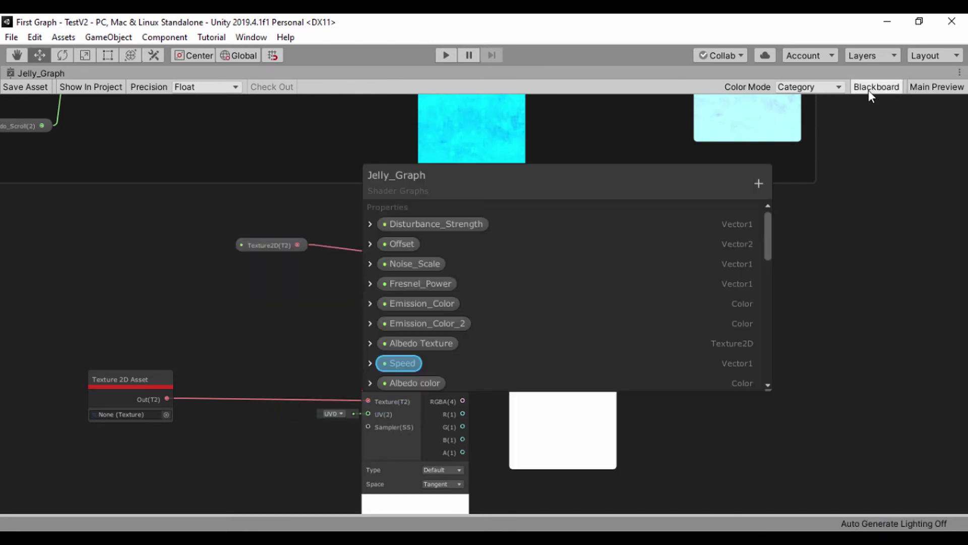
{"action": "scroll", "coordinate": [492, 350], "scroll_direction": "down", "scroll_amount": 10}
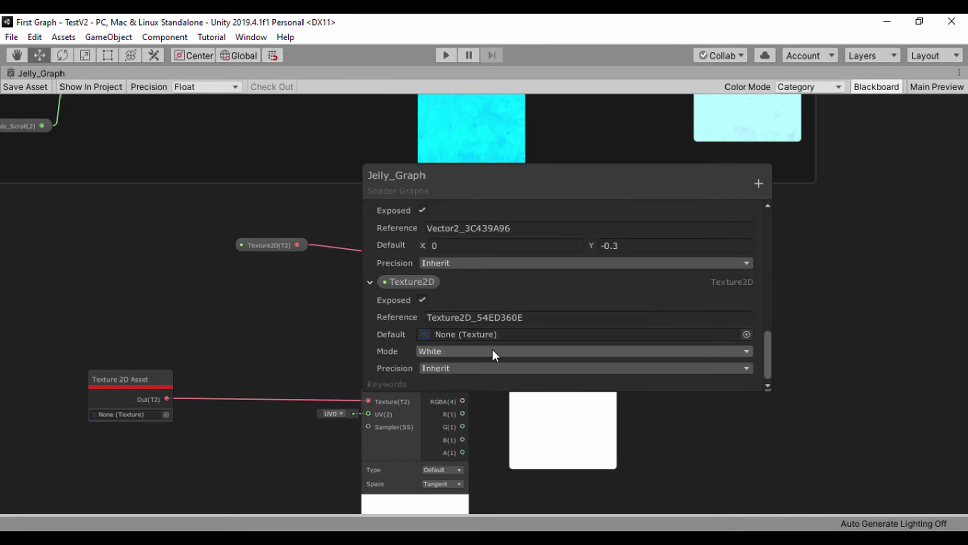
{"action": "double_click", "coordinate": [400, 280]}
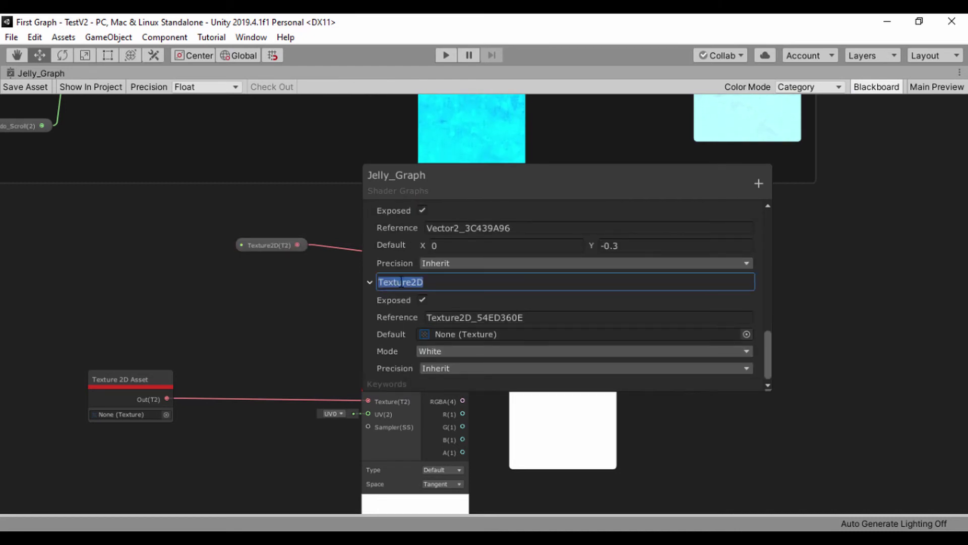
{"action": "type", "text": "Norm"}
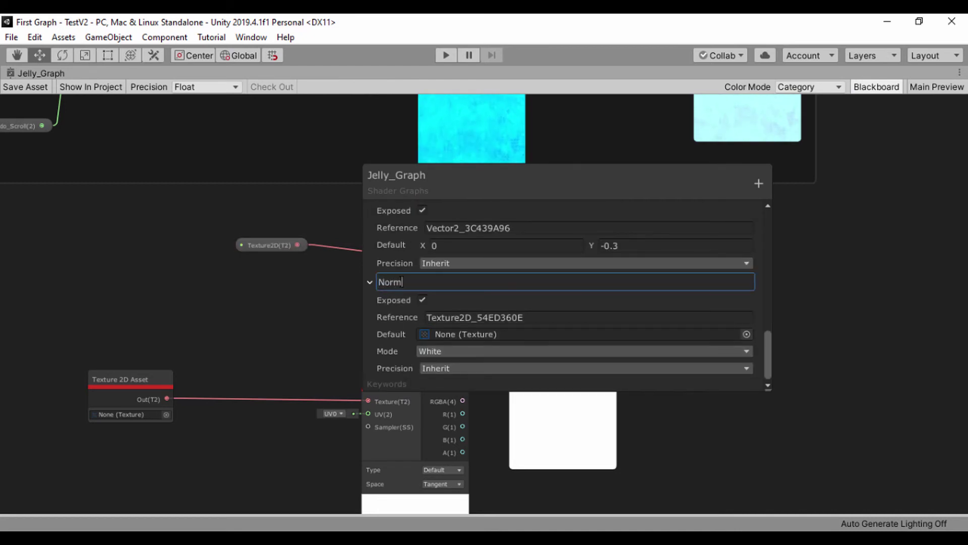
{"action": "type", "text": "al_T"}
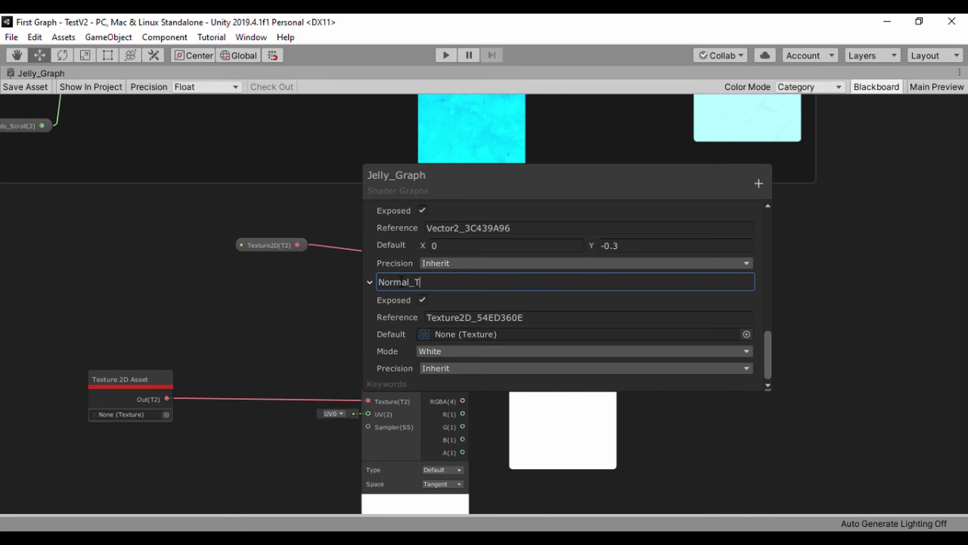
{"action": "type", "text": "exture"}
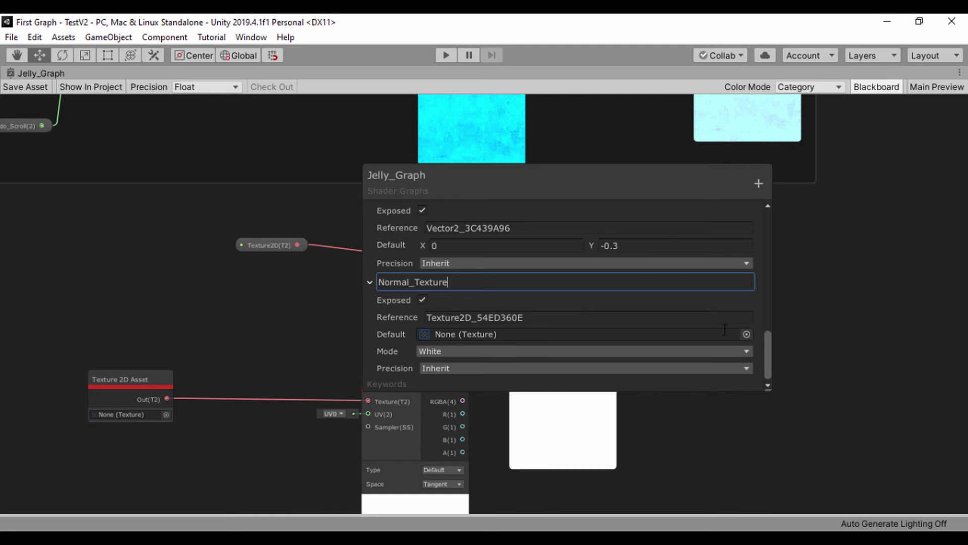
{"action": "key", "text": "Return"}
Step: Set Normal_Texture's default texture to Ground_Normal and close the Blackboard
{"action": "left_click", "coordinate": [746, 334]}
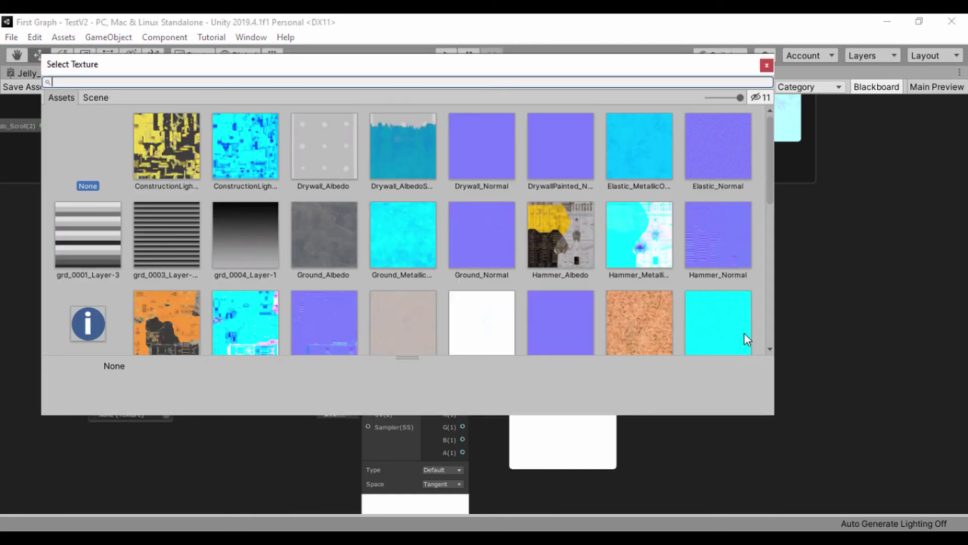
{"action": "left_click", "coordinate": [471, 243]}
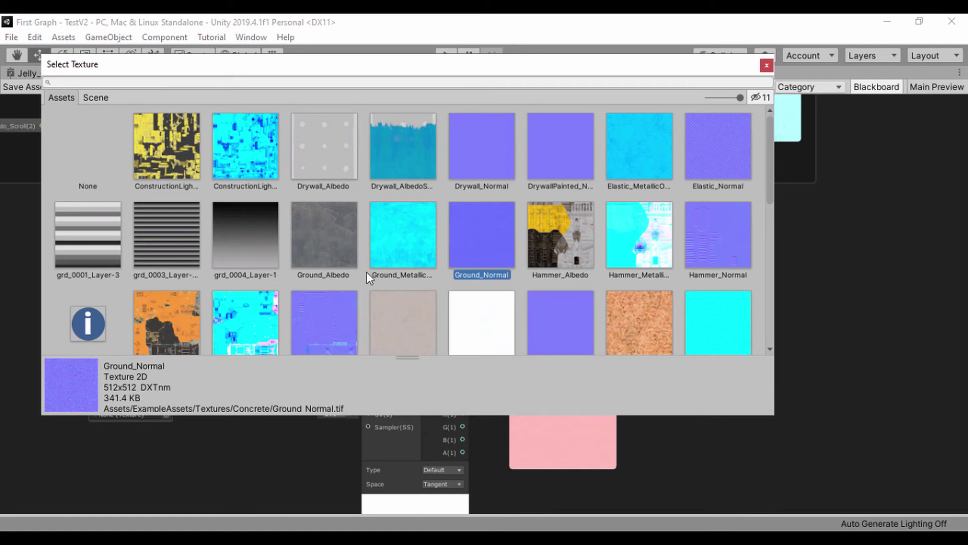
{"action": "scroll", "coordinate": [366, 274], "scroll_direction": "down", "scroll_amount": 3}
{"action": "scroll", "coordinate": [365, 273], "scroll_direction": "up", "scroll_amount": 3}
{"action": "left_click", "coordinate": [767, 66]}
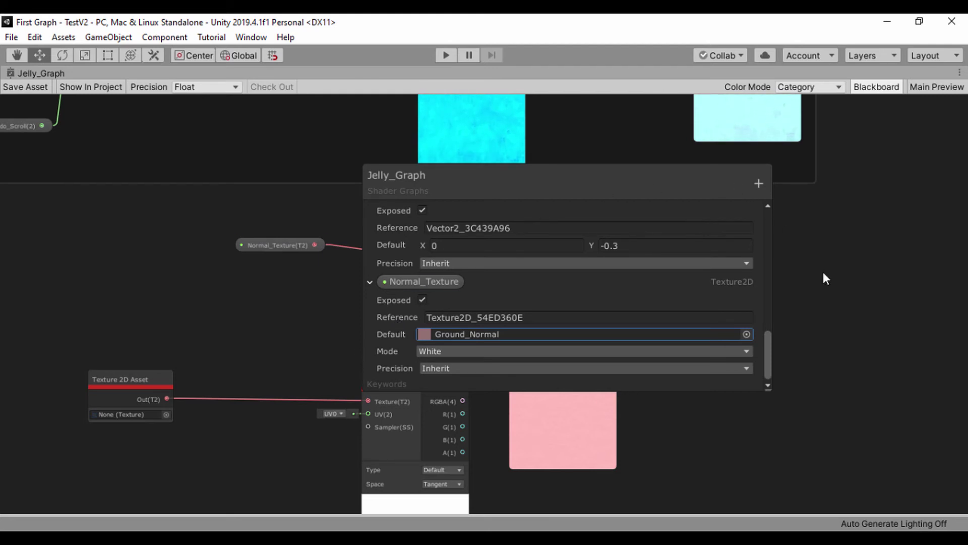
{"action": "left_click_drag", "start_coordinate": [417, 179], "coordinate": [587, 182]}
{"action": "left_click", "coordinate": [861, 88]}
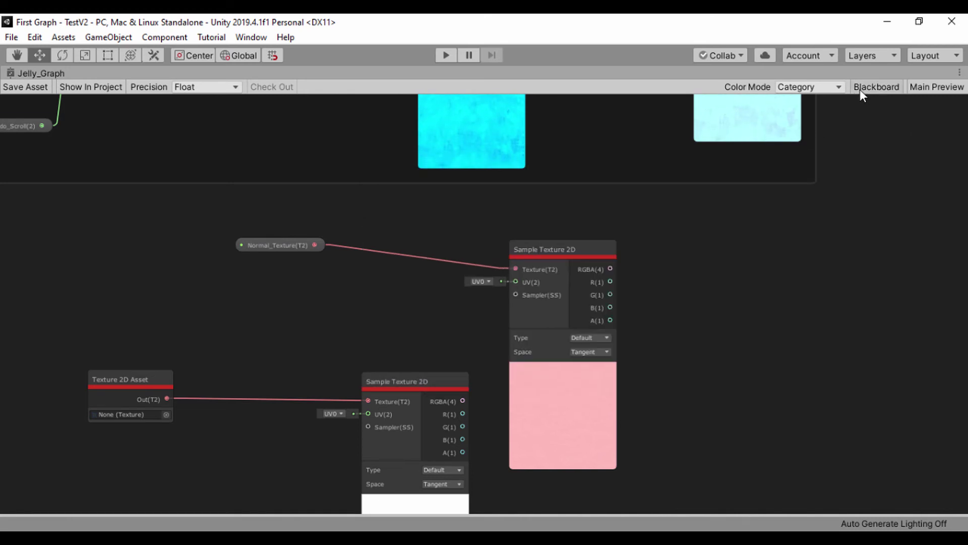
{"action": "scroll", "coordinate": [283, 314], "scroll_direction": "down", "scroll_amount": 2}
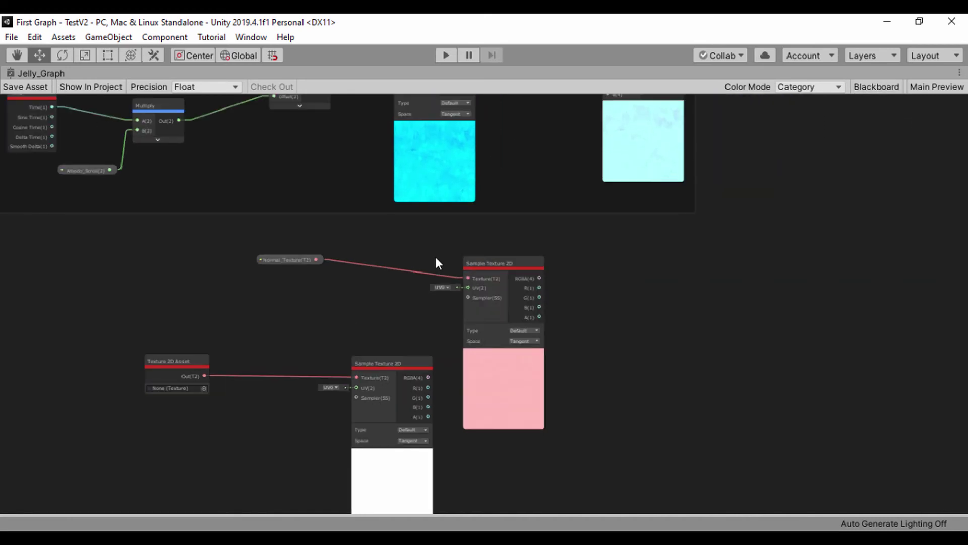
{"action": "middle_click_drag", "start_coordinate": [305, 257], "coordinate": [212, 279]}
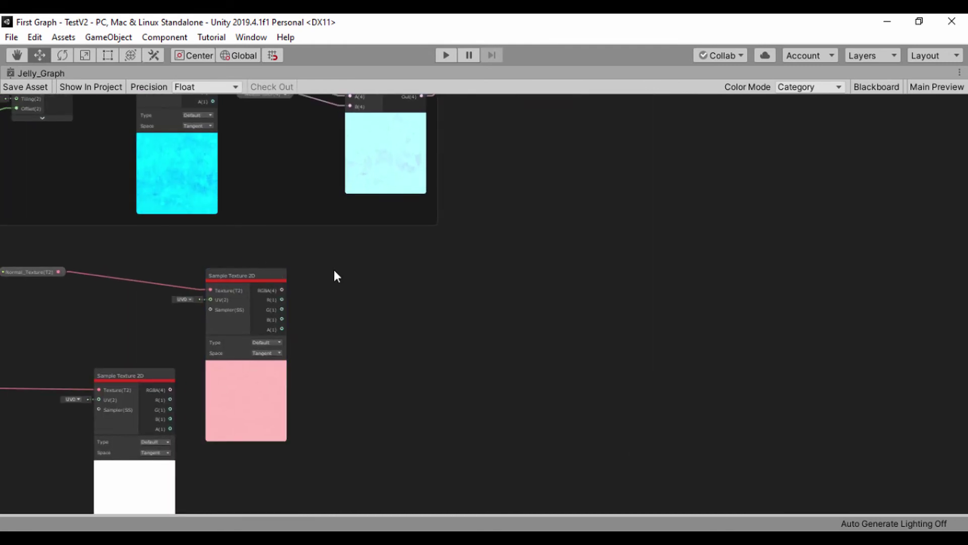
Step: Move the pink sampler and Normal_Texture node up toward the PBR Master
{"action": "scroll", "coordinate": [353, 269], "scroll_direction": "down", "scroll_amount": 3}
{"action": "middle_click_drag", "start_coordinate": [365, 273], "coordinate": [268, 350]}
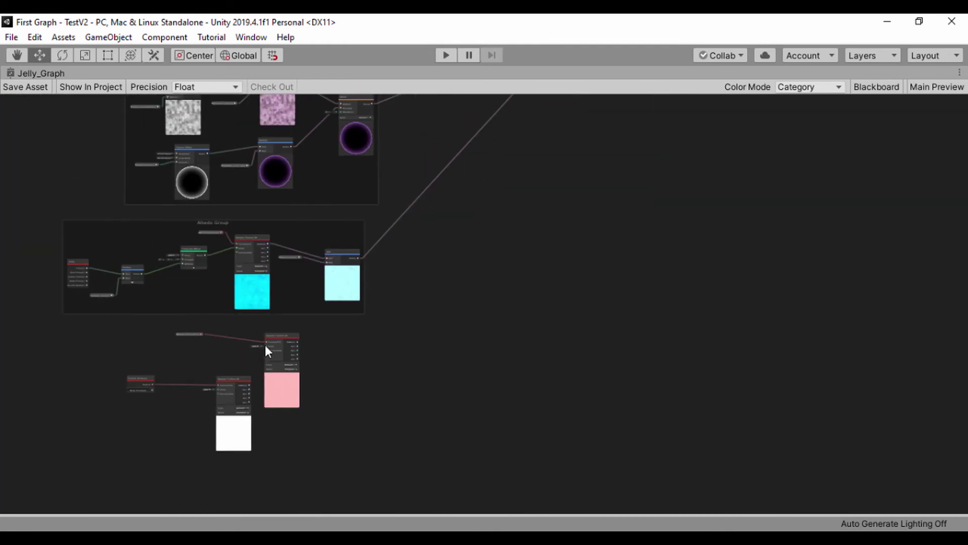
{"action": "left_click_drag", "start_coordinate": [268, 350], "coordinate": [591, 164]}
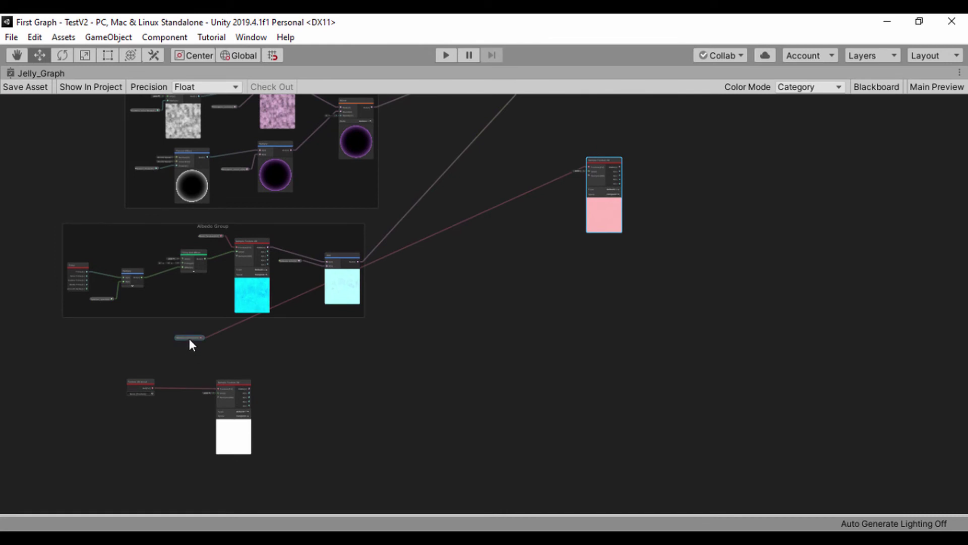
{"action": "left_click_drag", "start_coordinate": [189, 337], "coordinate": [519, 165]}
{"action": "middle_click_drag", "start_coordinate": [557, 134], "coordinate": [494, 246]}
{"action": "scroll", "coordinate": [520, 323], "scroll_direction": "up", "scroll_amount": 5}
Step: Reposition the sampler and Normal_Texture node up-left with PBR Master in view
{"action": "left_click_drag", "start_coordinate": [551, 412], "coordinate": [452, 289]}
{"action": "left_click_drag", "start_coordinate": [398, 418], "coordinate": [192, 156]}
{"action": "left_click_drag", "start_coordinate": [466, 295], "coordinate": [357, 150]}
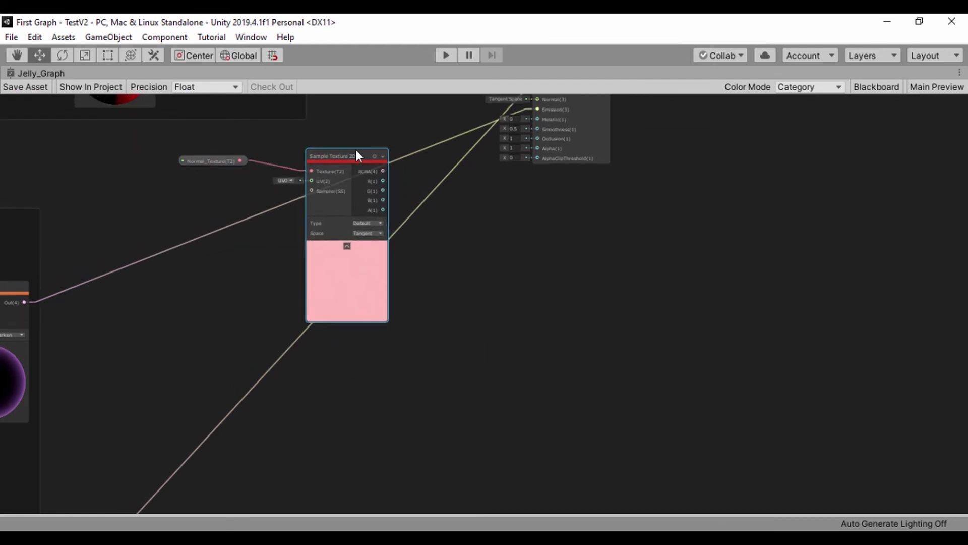
{"action": "middle_click_drag", "start_coordinate": [383, 167], "coordinate": [428, 195]}
{"action": "scroll", "coordinate": [423, 171], "scroll_direction": "down", "scroll_amount": 2}
{"action": "middle_click_drag", "start_coordinate": [418, 141], "coordinate": [363, 295]}
{"action": "scroll", "coordinate": [364, 291], "scroll_direction": "up", "scroll_amount": 3}
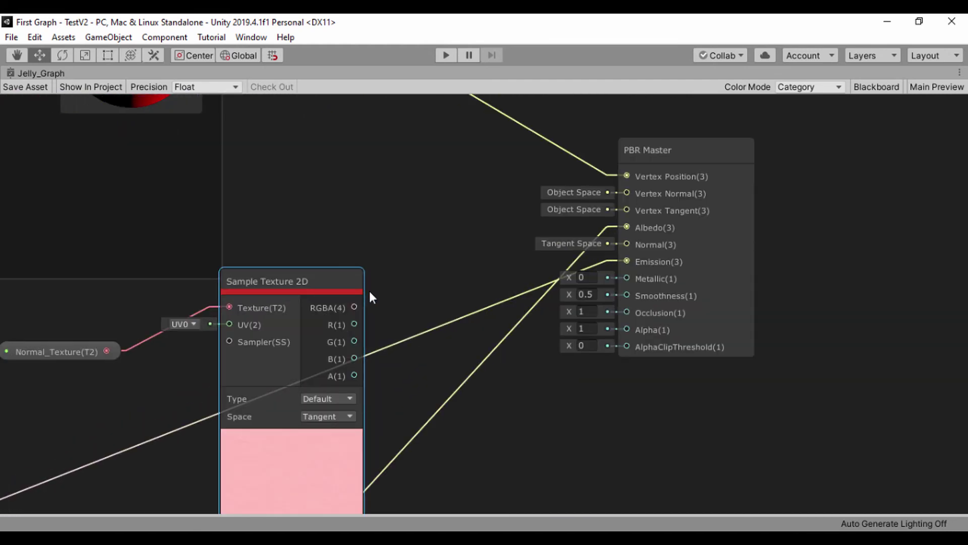
Step: Wire the sampler's RGBA into PBR Master's Normal and set its Space to Object
{"action": "left_click_drag", "start_coordinate": [355, 306], "coordinate": [631, 246]}
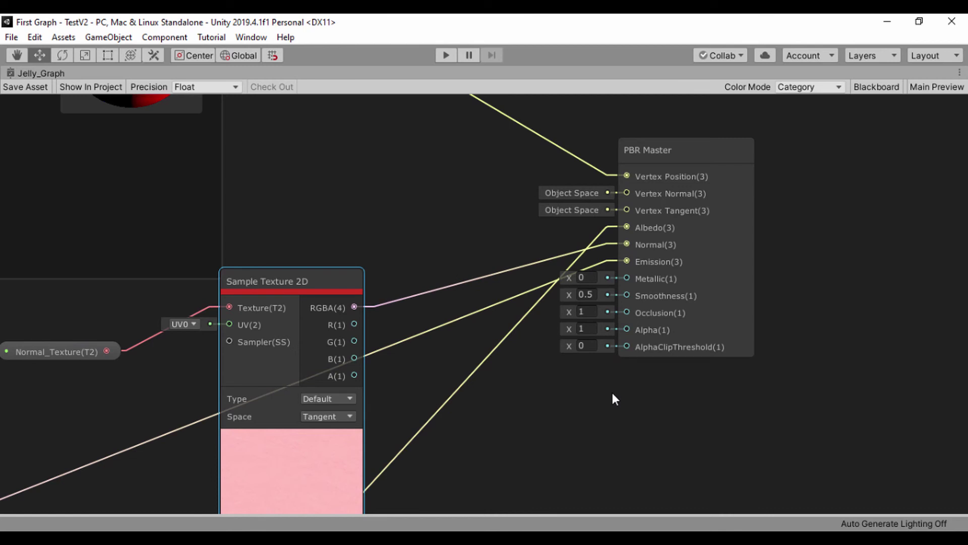
{"action": "left_click_drag", "start_coordinate": [67, 354], "coordinate": [150, 376]}
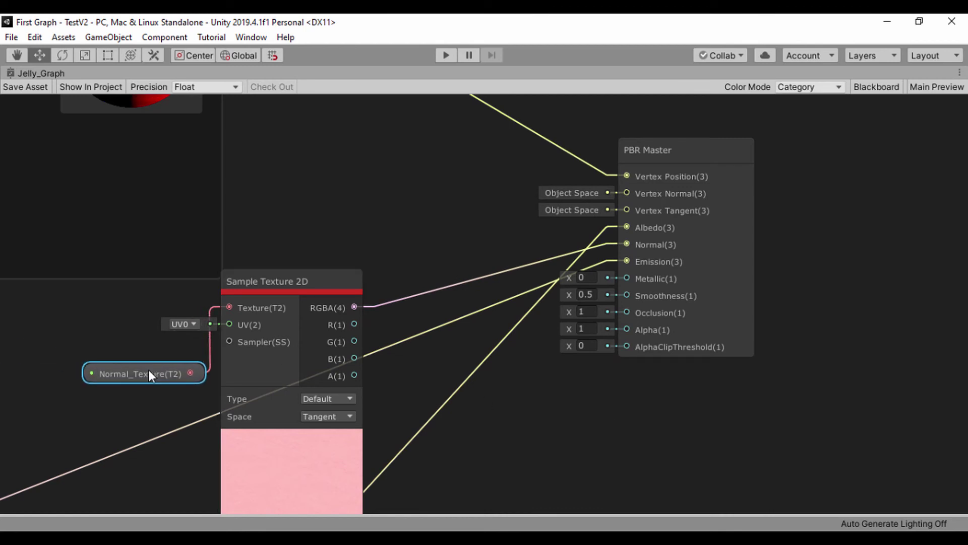
{"action": "left_click", "coordinate": [321, 415]}
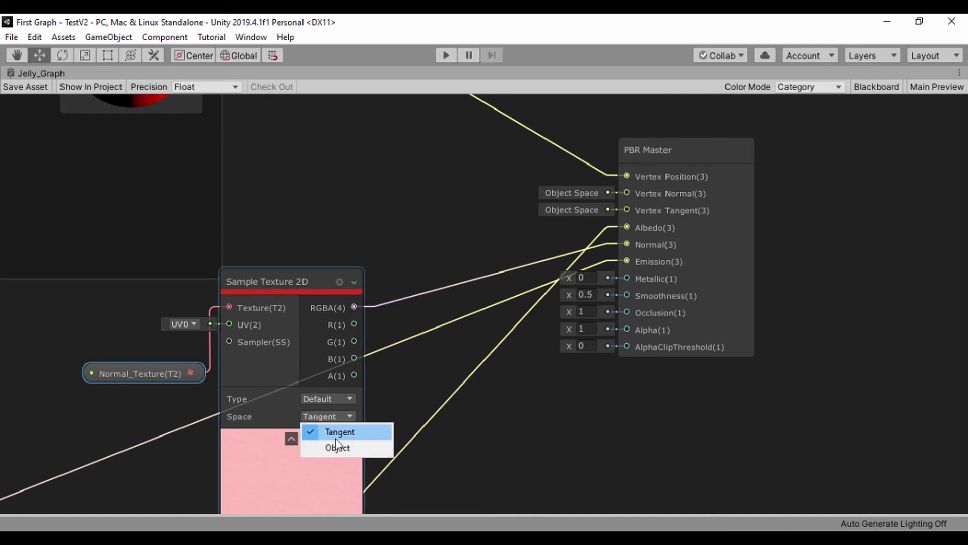
{"action": "left_click", "coordinate": [337, 448]}
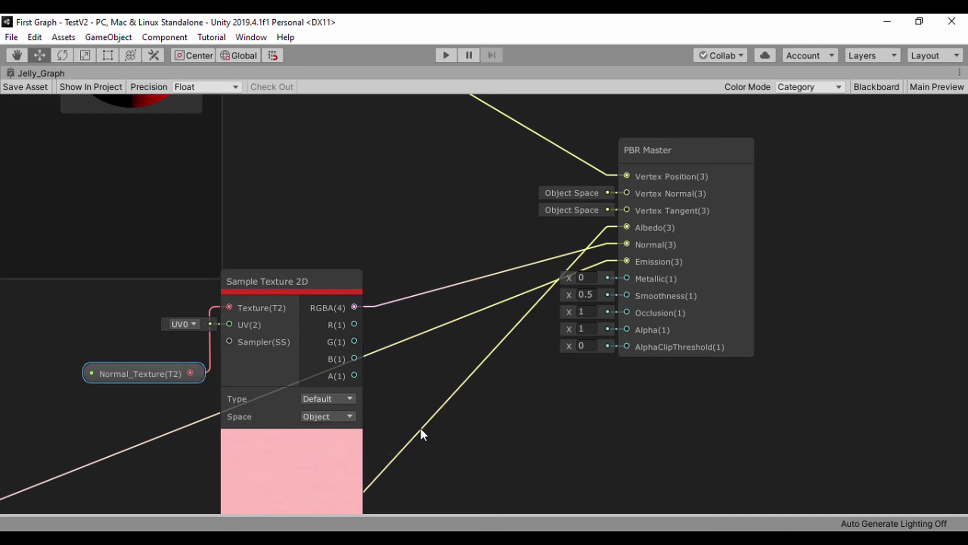
{"action": "scroll", "coordinate": [425, 401], "scroll_direction": "down", "scroll_amount": 6}
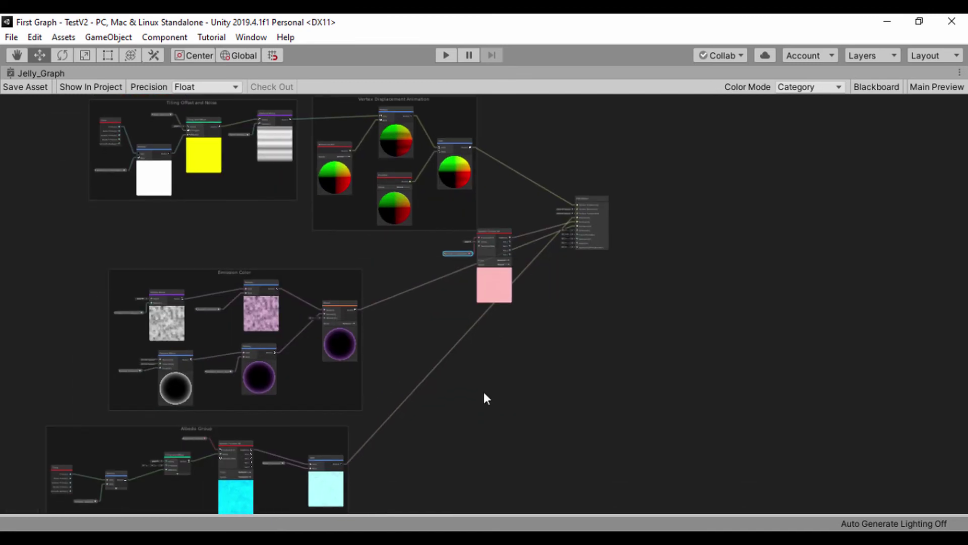
Step: Move the second texture asset and sampler pair just below the normal sampler
{"action": "middle_click_drag", "start_coordinate": [484, 393], "coordinate": [470, 210]}
{"action": "left_click_drag", "start_coordinate": [261, 485], "coordinate": [261, 485]}
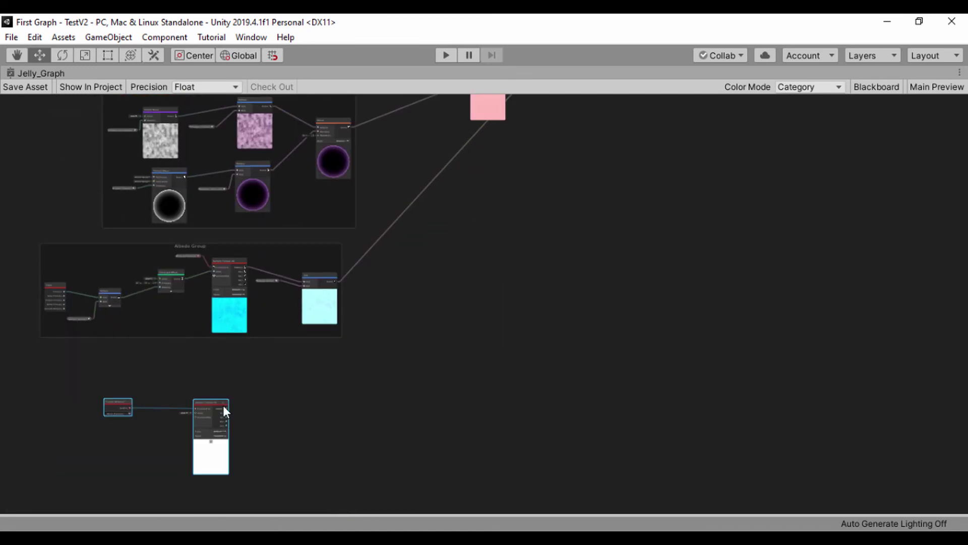
{"action": "left_click_drag", "start_coordinate": [223, 409], "coordinate": [533, 186]}
{"action": "scroll", "coordinate": [456, 146], "scroll_direction": "up", "scroll_amount": 3}
{"action": "scroll", "coordinate": [454, 142], "scroll_direction": "up", "scroll_amount": 3}
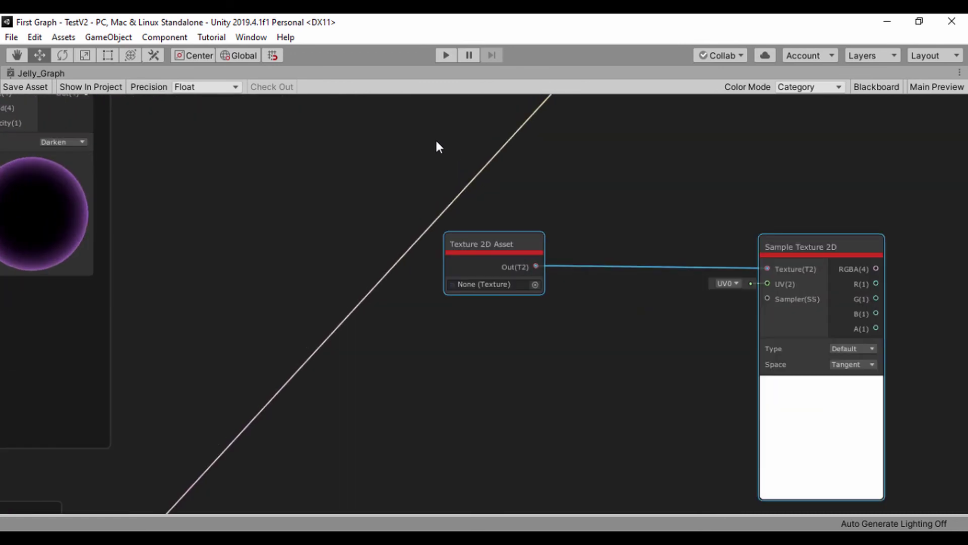
{"action": "middle_click_drag", "start_coordinate": [436, 147], "coordinate": [389, 380]}
{"action": "left_click_drag", "start_coordinate": [576, 452], "coordinate": [475, 312]}
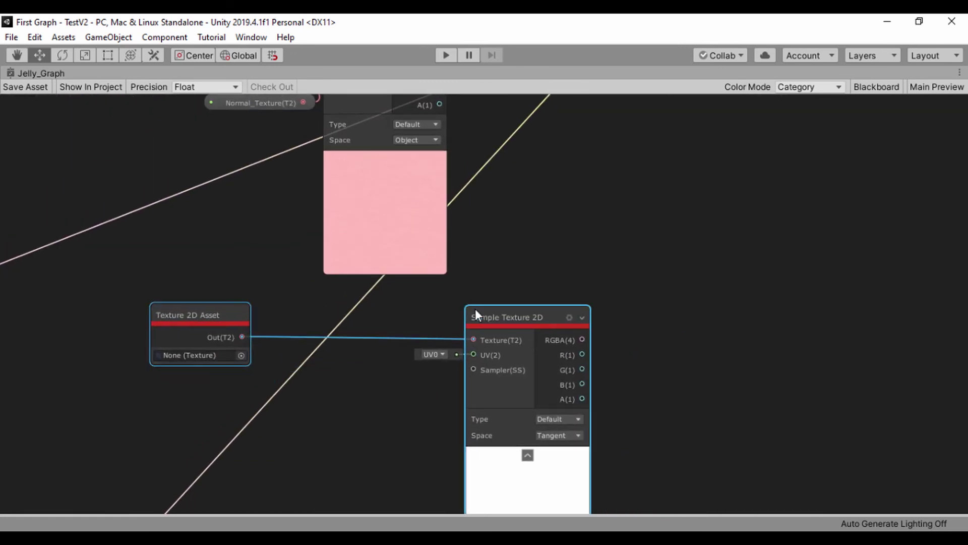
{"action": "left_click_drag", "start_coordinate": [195, 318], "coordinate": [323, 411]}
Step: Convert that Texture 2D Asset into a Texture2D property and show the Blackboard
{"action": "right_click", "coordinate": [322, 406]}
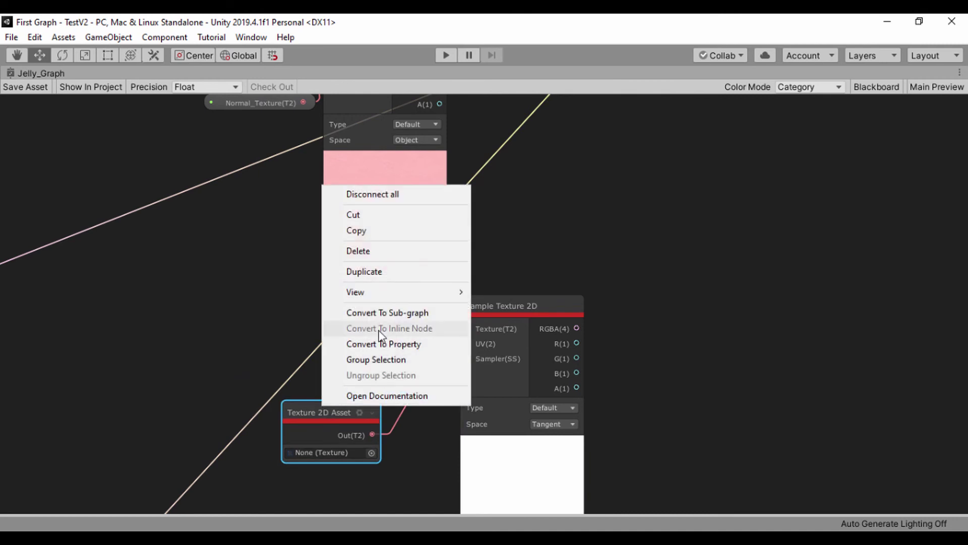
{"action": "left_click", "coordinate": [379, 341]}
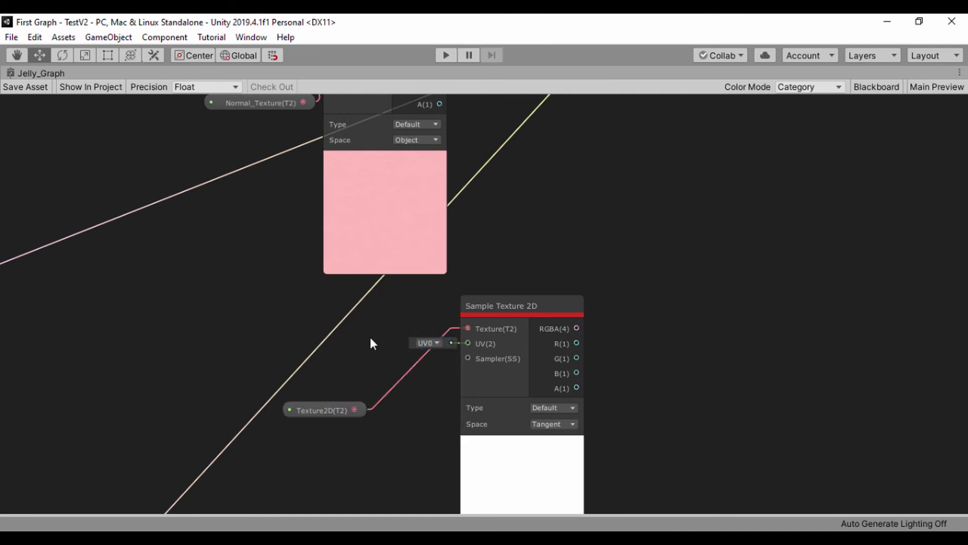
{"action": "left_click", "coordinate": [879, 87]}
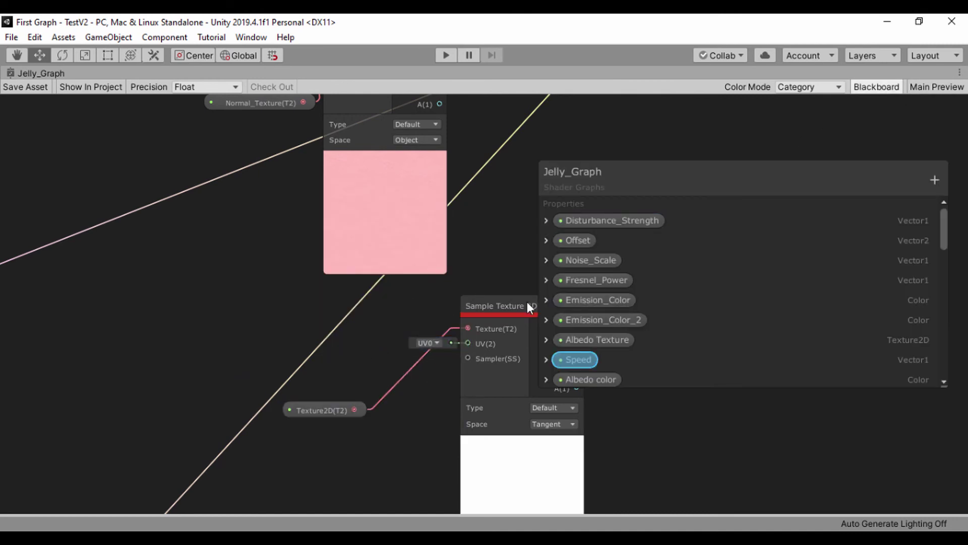
Step: Name the second Texture2D property 'AO Texture', correcting the typos
{"action": "scroll", "coordinate": [734, 316], "scroll_direction": "down", "scroll_amount": 5}
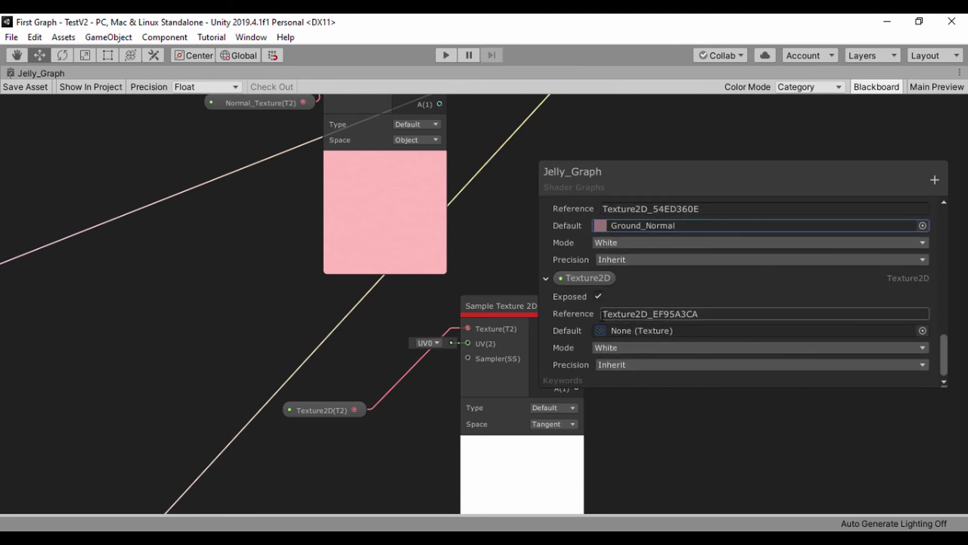
{"action": "double_click", "coordinate": [580, 280]}
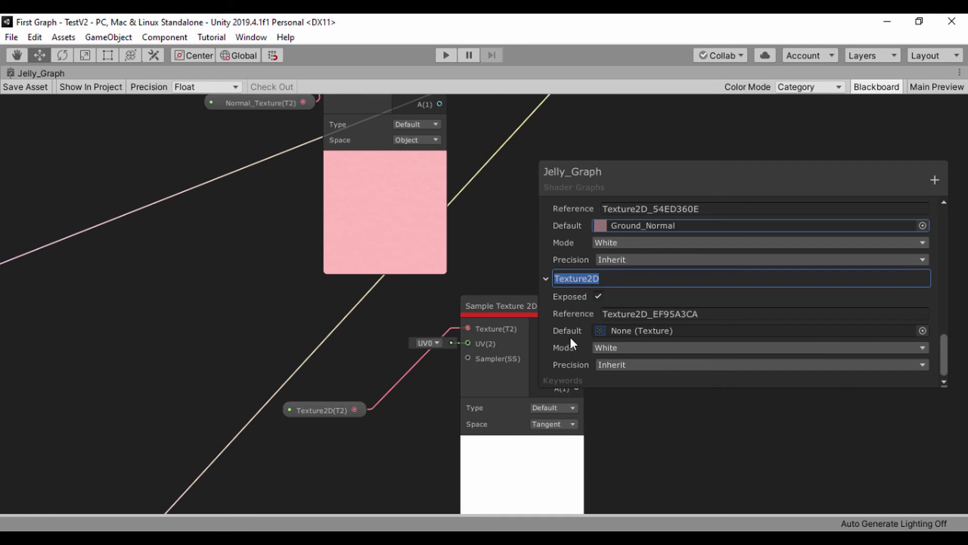
{"action": "type", "text": "AO "}
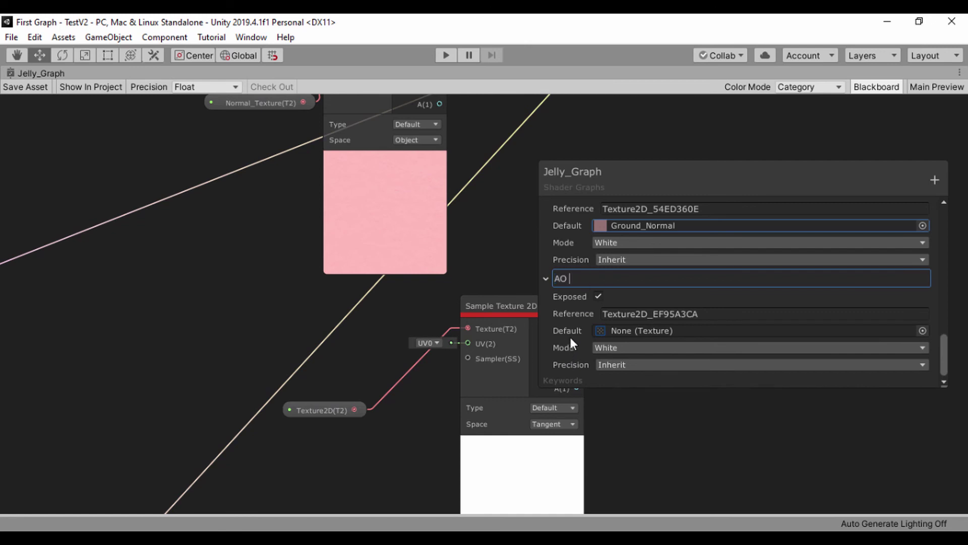
{"action": "type", "text": "Tecture"}
{"action": "key", "text": "BackSpace"}
{"action": "key", "text": "BackSpace"}
{"action": "key", "text": "BackSpace"}
{"action": "key", "text": "BackSpace"}
{"action": "key", "text": "BackSpace"}
{"action": "type", "text": "xtue"}
{"action": "key", "text": "BackSpace"}
{"action": "key", "text": "BackSpace"}
{"action": "type", "text": "ure"}
Step: Set PaintAnimMask as AO Texture's default texture and hide the property list
{"action": "left_click", "coordinate": [923, 330]}
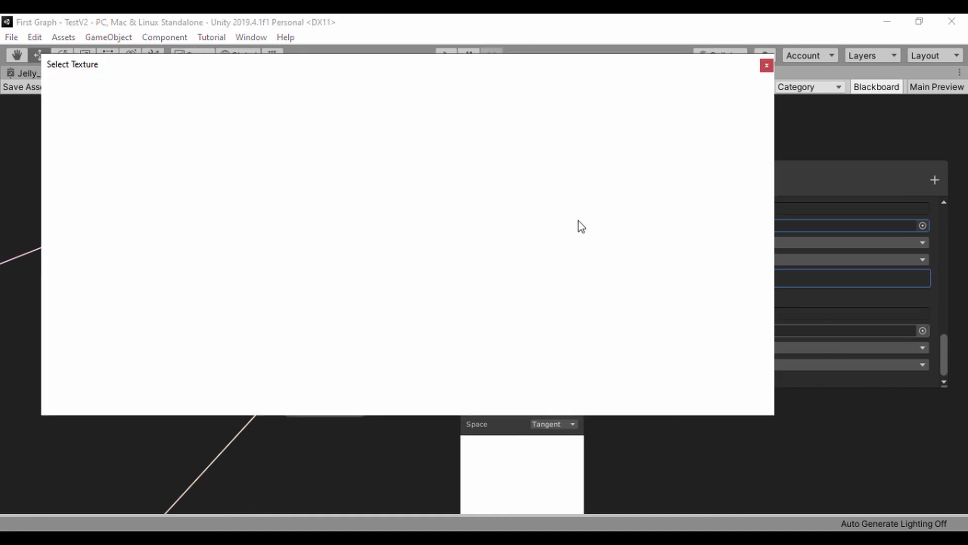
{"action": "scroll", "coordinate": [466, 192], "scroll_direction": "down", "scroll_amount": 5}
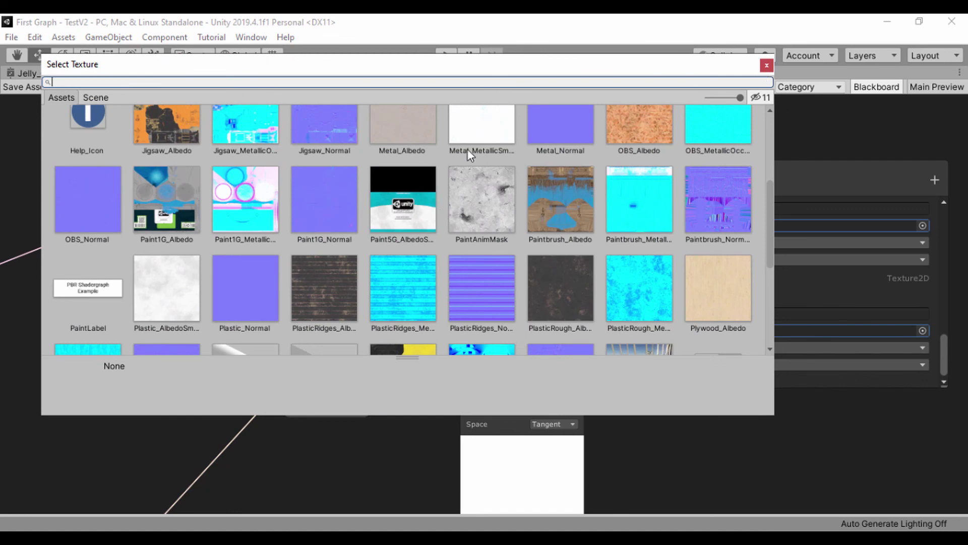
{"action": "scroll", "coordinate": [482, 141], "scroll_direction": "up", "scroll_amount": 1}
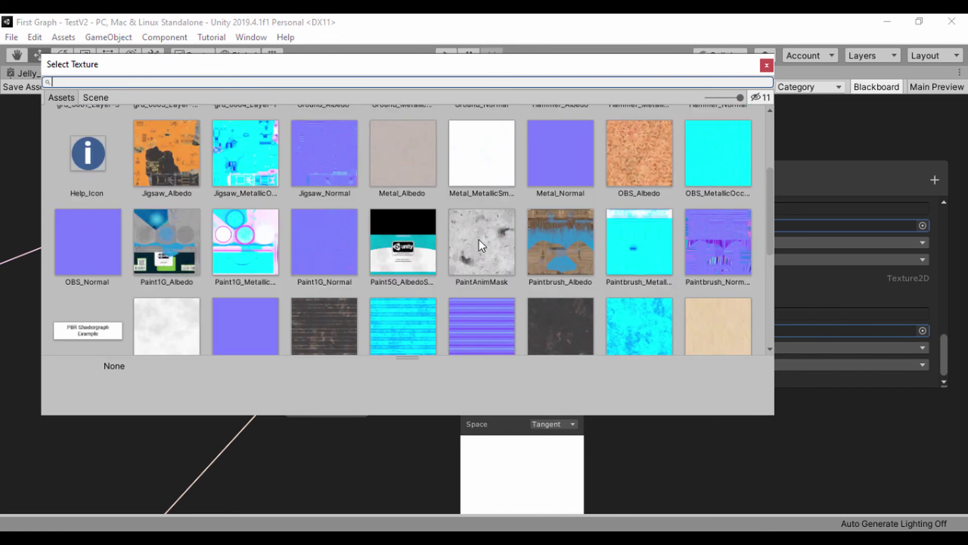
{"action": "scroll", "coordinate": [479, 244], "scroll_direction": "down", "scroll_amount": 1}
{"action": "left_click", "coordinate": [176, 301]}
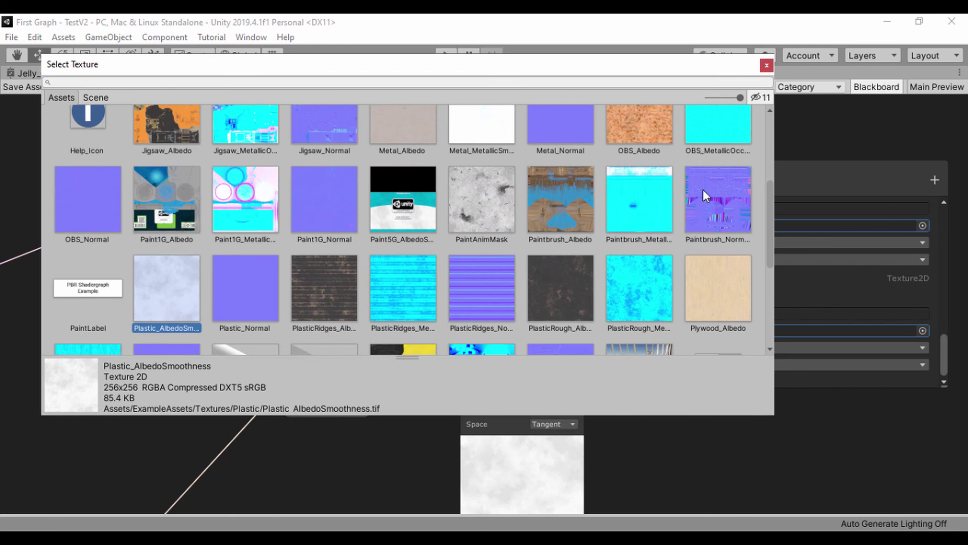
{"action": "left_click", "coordinate": [480, 210]}
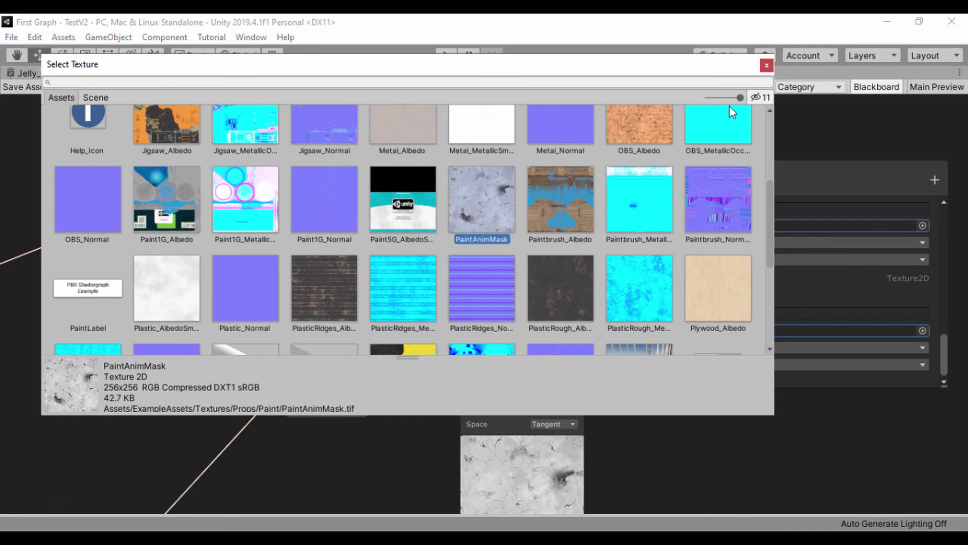
{"action": "left_click", "coordinate": [766, 65]}
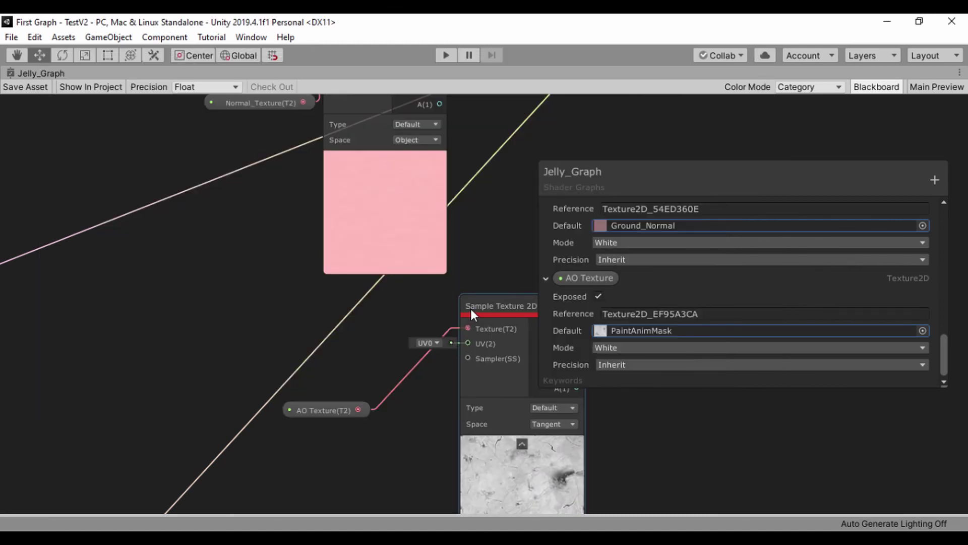
{"action": "left_click", "coordinate": [875, 87]}
Step: Wire the AO sampler's RGBA output into the PBR Master's Occlusion input
{"action": "scroll", "coordinate": [459, 246], "scroll_direction": "down", "scroll_amount": 5}
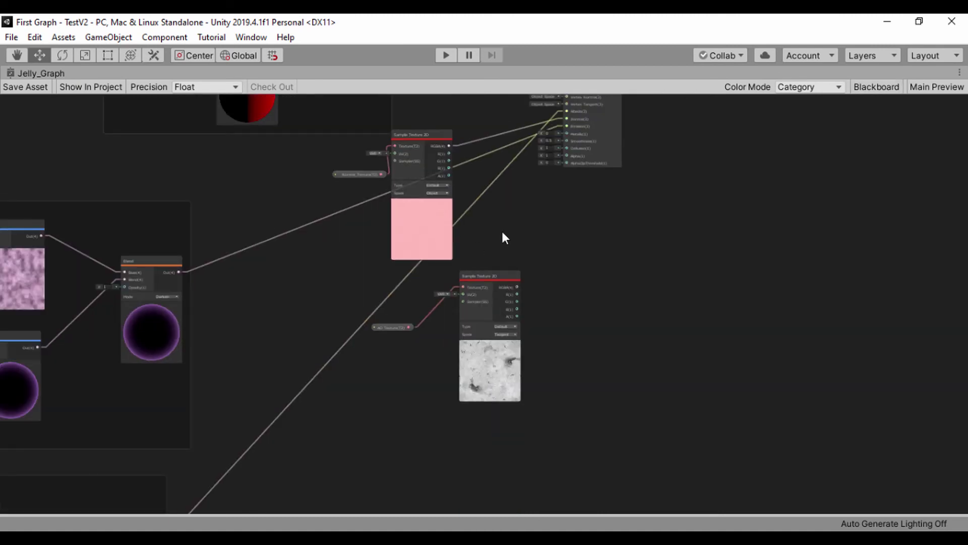
{"action": "middle_click_drag", "start_coordinate": [501, 231], "coordinate": [473, 289]}
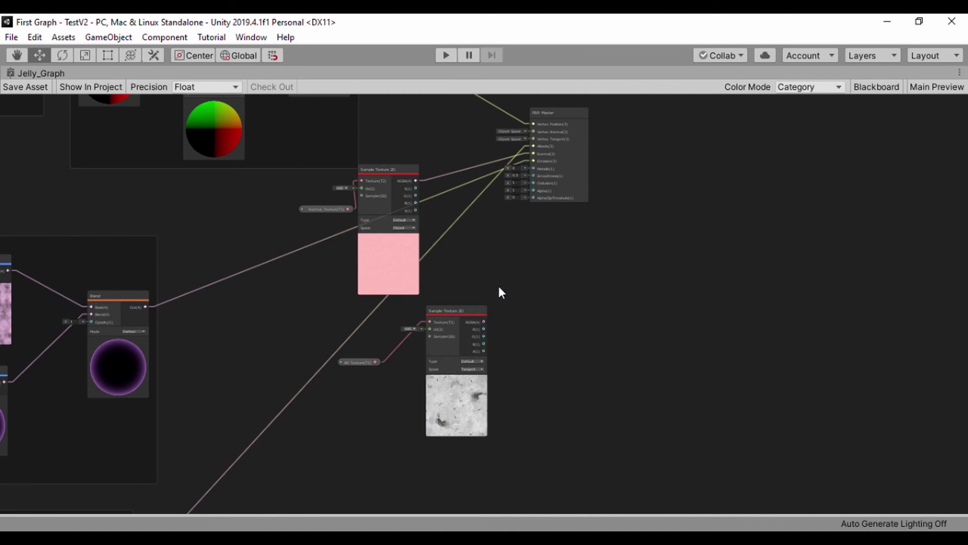
{"action": "scroll", "coordinate": [499, 289], "scroll_direction": "up", "scroll_amount": 3}
{"action": "middle_click_drag", "start_coordinate": [504, 255], "coordinate": [524, 338]}
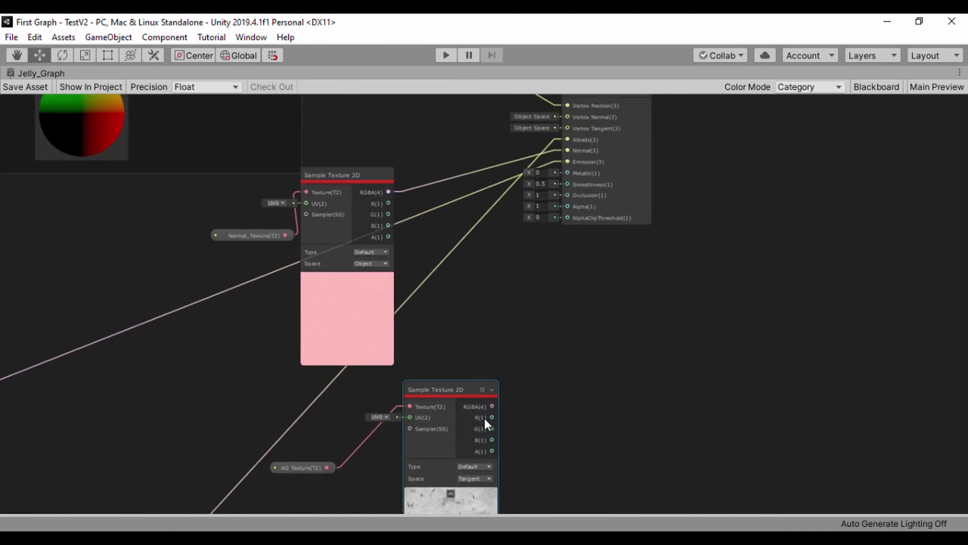
{"action": "left_click_drag", "start_coordinate": [491, 407], "coordinate": [568, 202]}
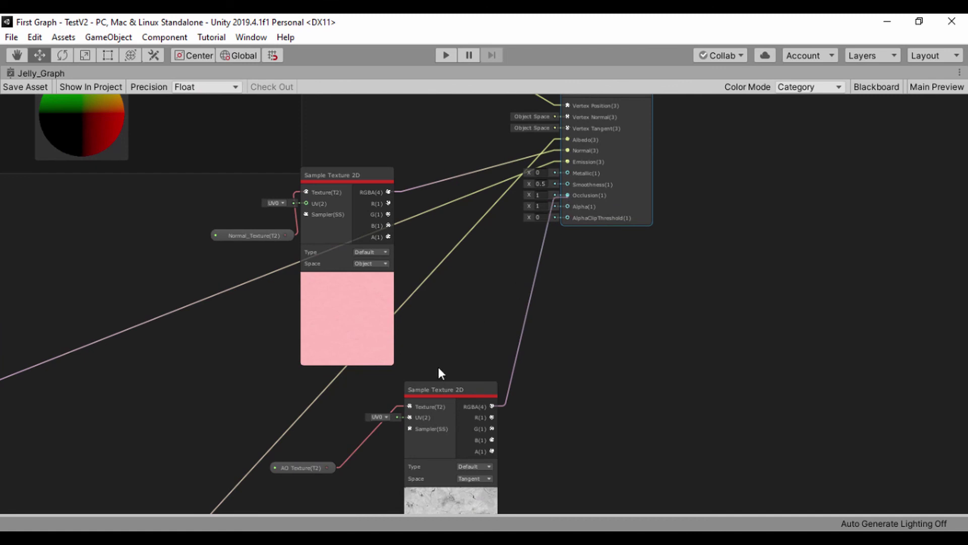
Step: Show the Main Preview and orbit the jelly mesh from a top view to an upright side view
{"action": "left_click", "coordinate": [936, 88]}
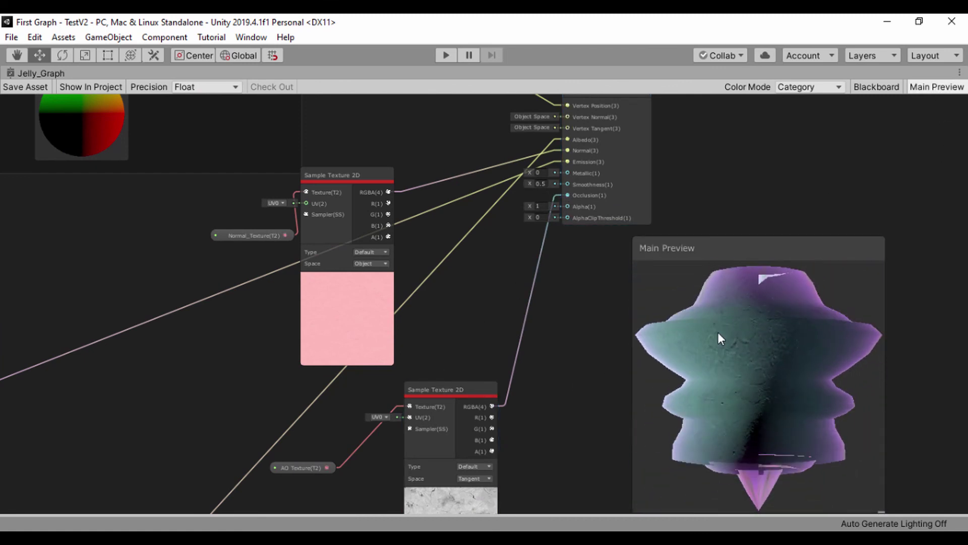
{"action": "left_click_drag", "start_coordinate": [718, 332], "coordinate": [738, 383]}
{"action": "scroll", "coordinate": [737, 383], "scroll_direction": "down", "scroll_amount": 5}
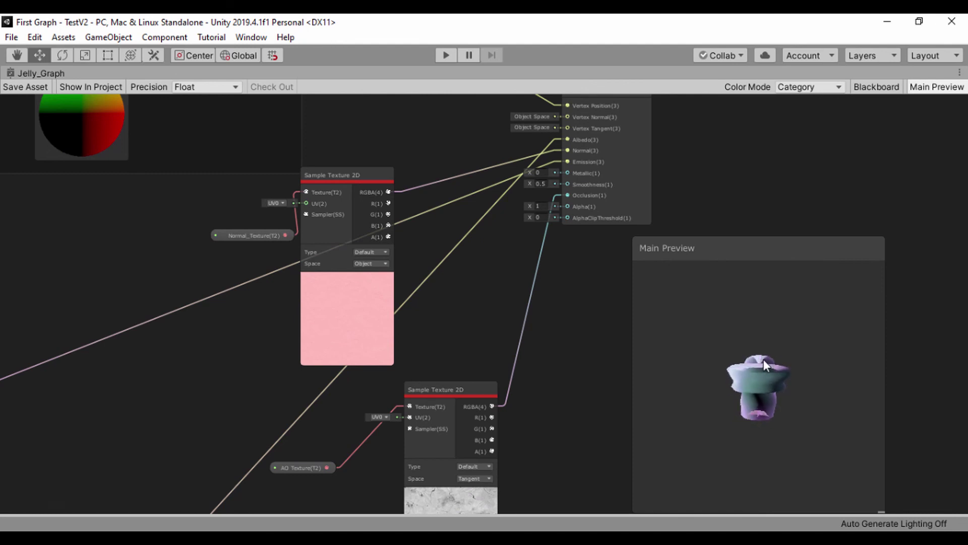
{"action": "scroll", "coordinate": [763, 359], "scroll_direction": "up", "scroll_amount": 5}
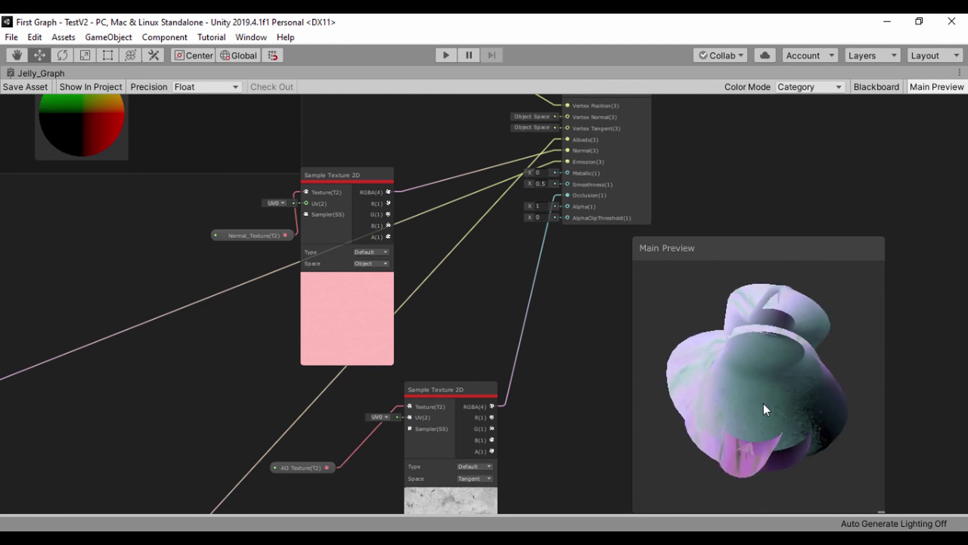
{"action": "left_click_drag", "start_coordinate": [763, 403], "coordinate": [764, 370]}
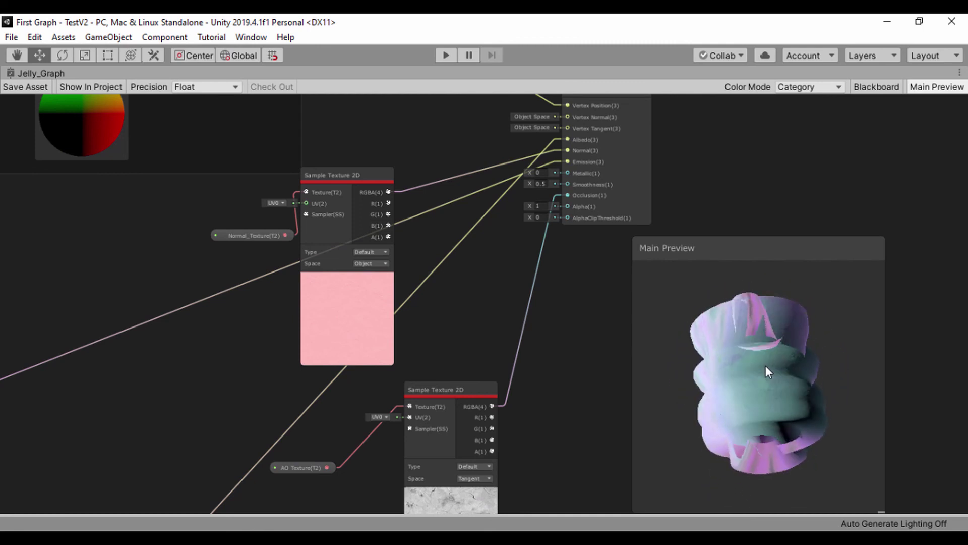
Step: Pan the graph to see the whole node network, then rotate the preview mesh back upright
{"action": "scroll", "coordinate": [613, 310], "scroll_direction": "down", "scroll_amount": 4}
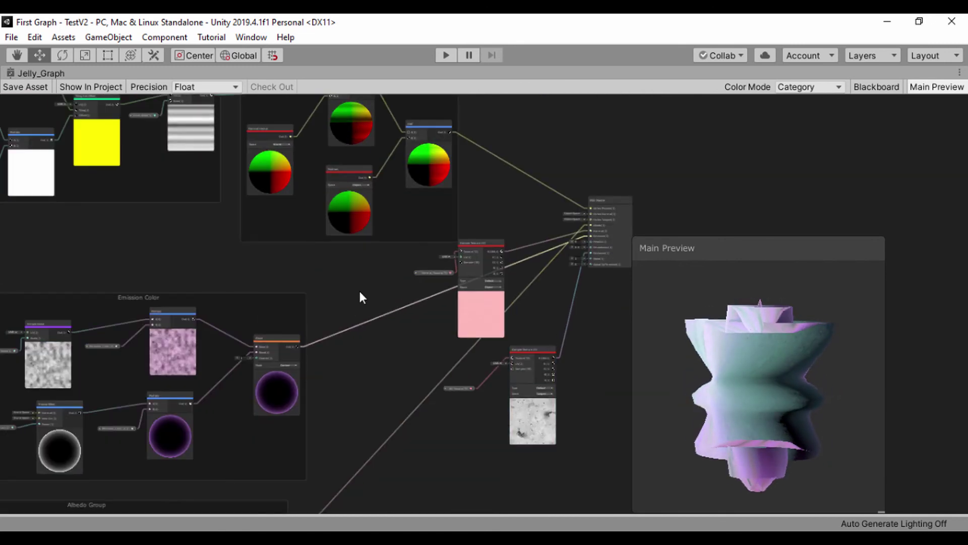
{"action": "scroll", "coordinate": [359, 297], "scroll_direction": "down", "scroll_amount": 2}
{"action": "middle_click_drag", "start_coordinate": [304, 277], "coordinate": [320, 227]}
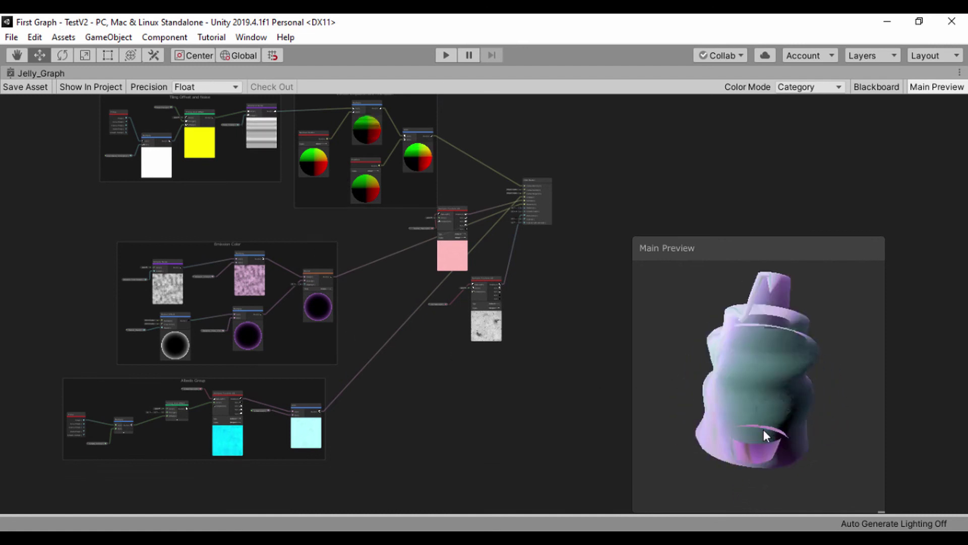
{"action": "left_click_drag", "start_coordinate": [763, 428], "coordinate": [745, 352]}
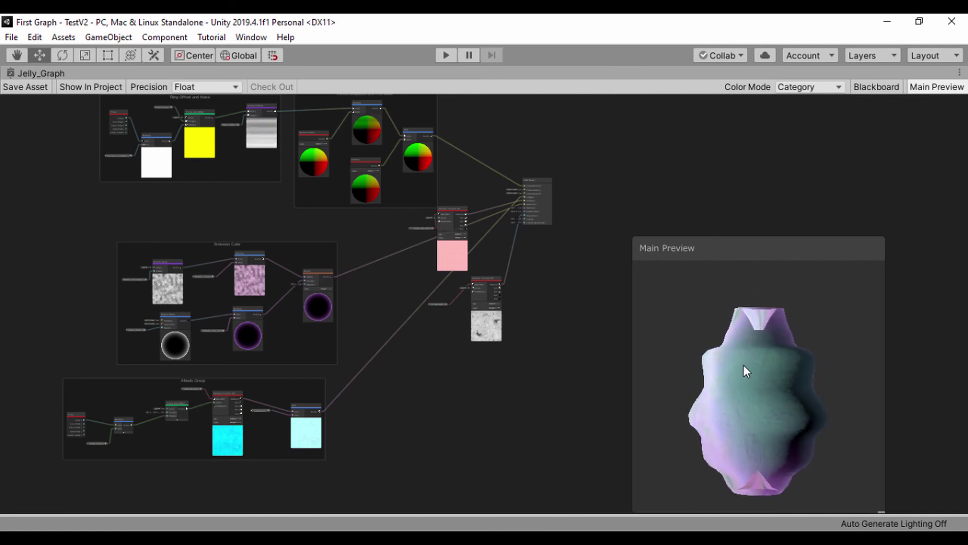
{"action": "mouse_move", "coordinate": [744, 365]}
{"action": "left_mouse_down"}
{"action": "mouse_move", "coordinate": [734, 322]}
{"action": "mouse_move", "coordinate": [746, 380]}
{"action": "left_mouse_up"}
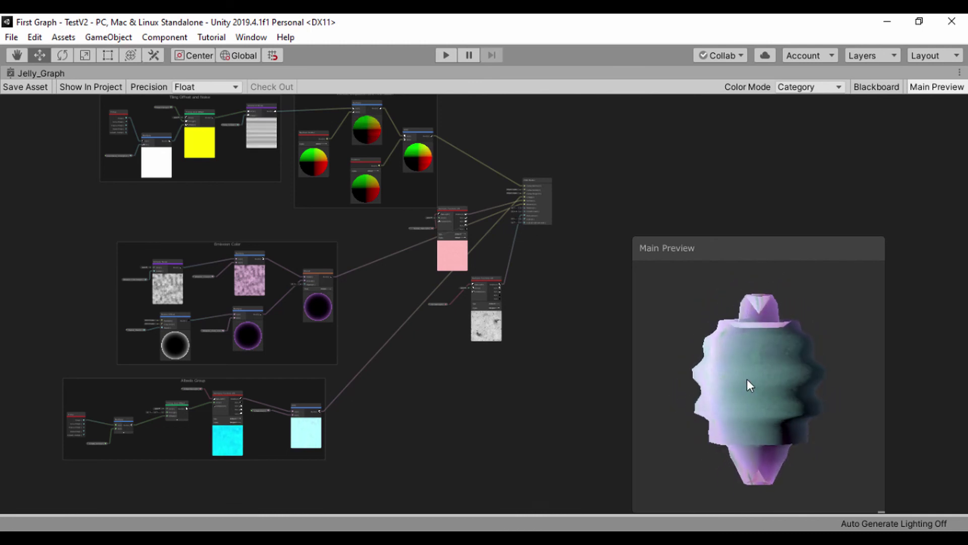